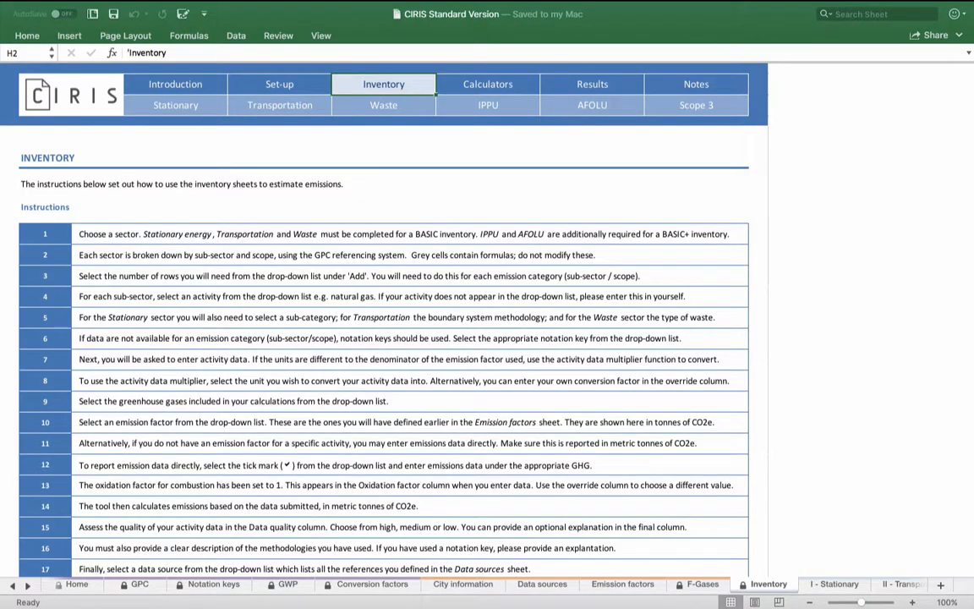
# Step: Read through the inventory instructions down to the sector list and open the Stationary energy sheet
pyautogui.scroll(-3, 437, 290)
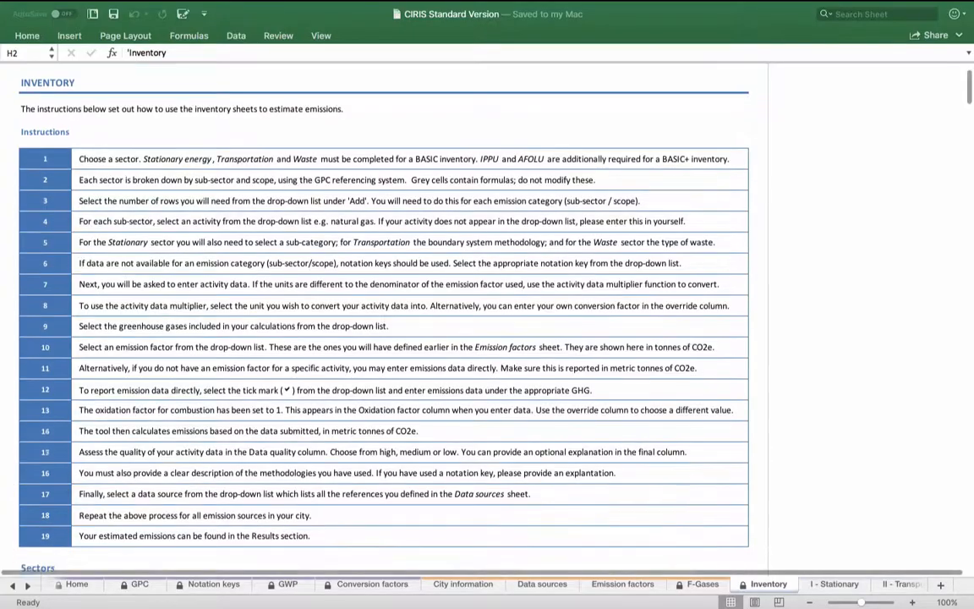
pyautogui.scroll(-8, 437, 289)
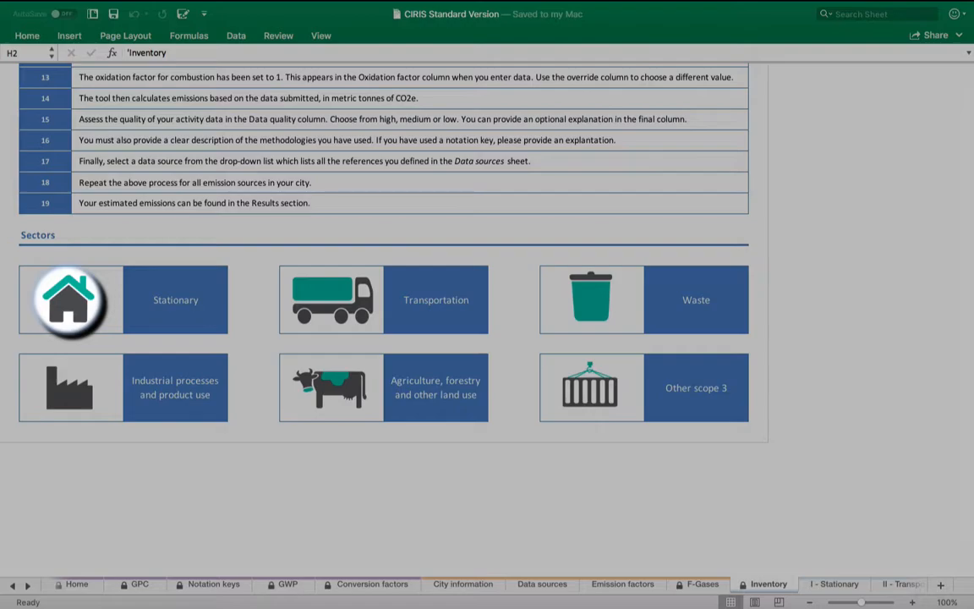
pyautogui.click(69, 300)
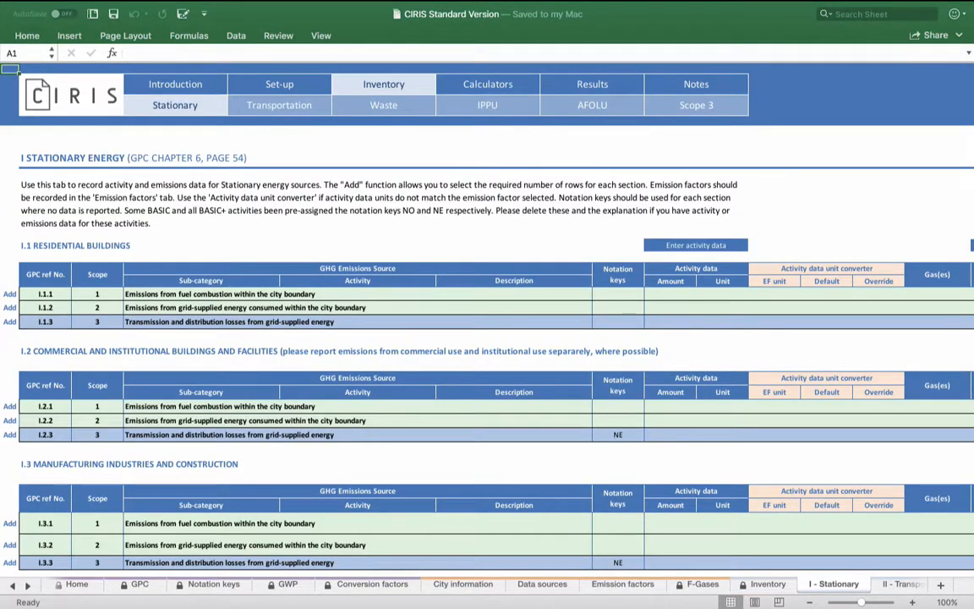
pyautogui.click(176, 105)
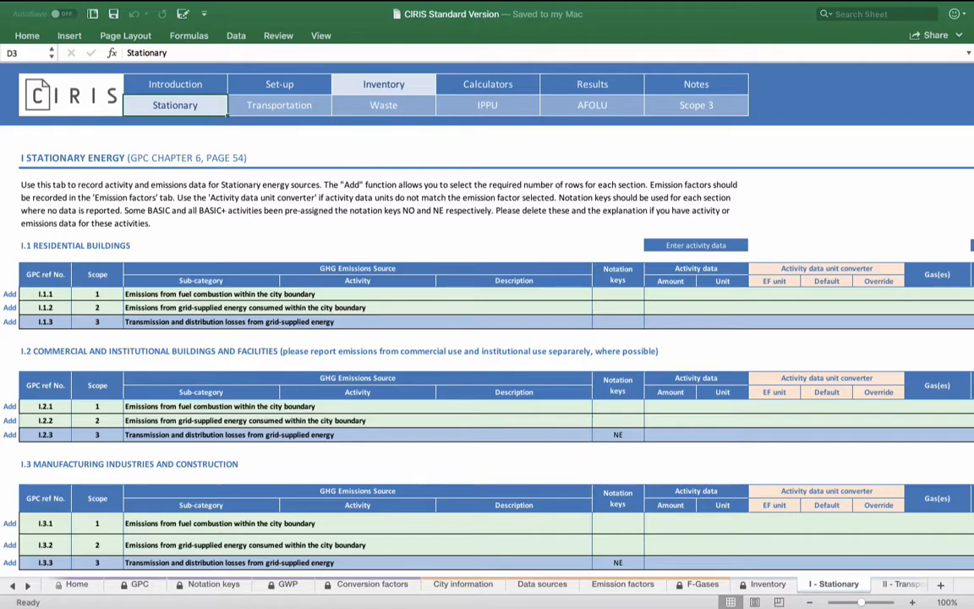
# Step: Examine the Stationary energy sub-sector tables from I.1 to I.8, including their scopes and notation keys
pyautogui.scroll(-5, 487, 321)
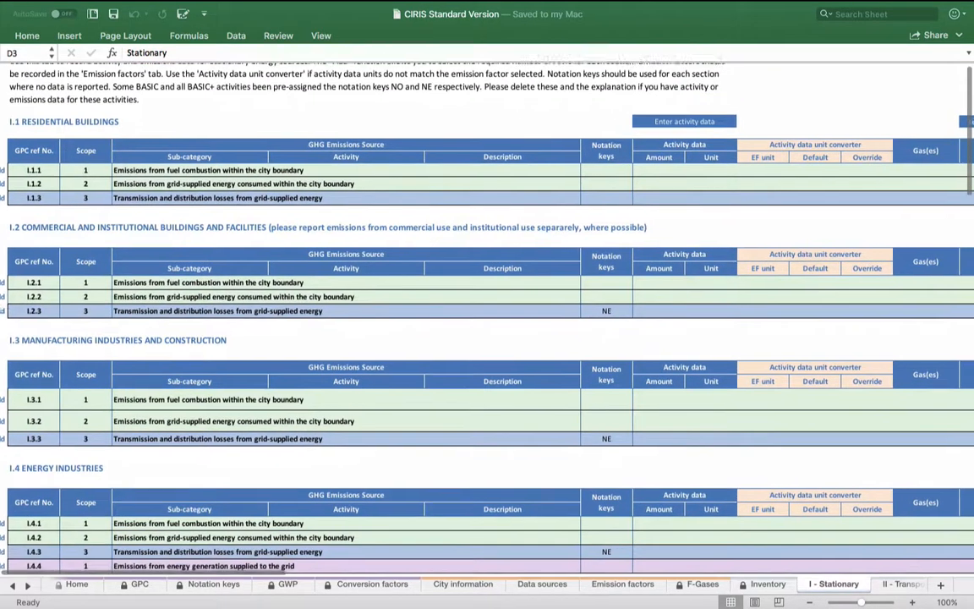
pyautogui.scroll(-1, 487, 321)
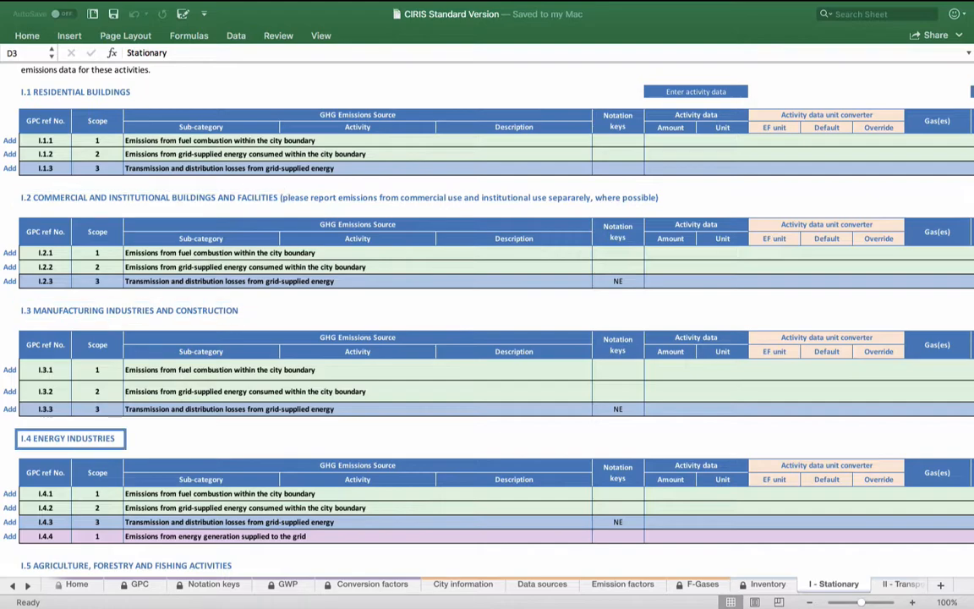
pyautogui.scroll(-5, 487, 322)
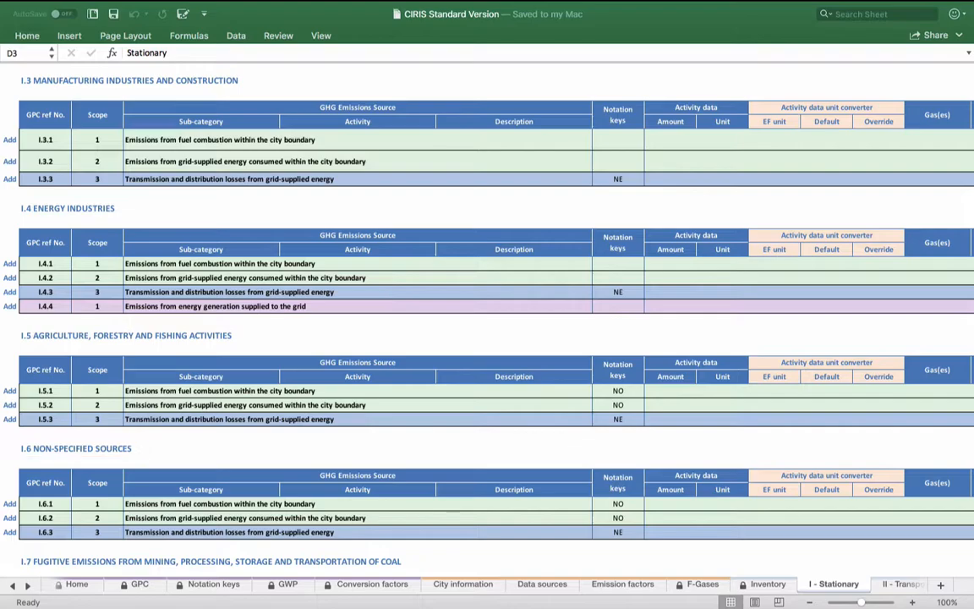
pyautogui.scroll(-5, 488, 321)
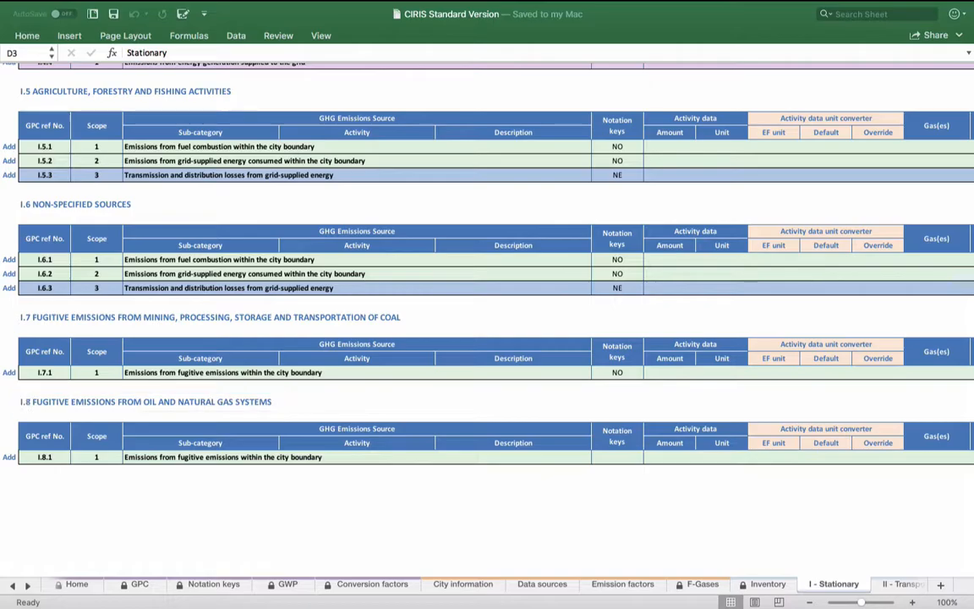
pyautogui.scroll(5, 488, 304)
pyautogui.scroll(10, 487, 304)
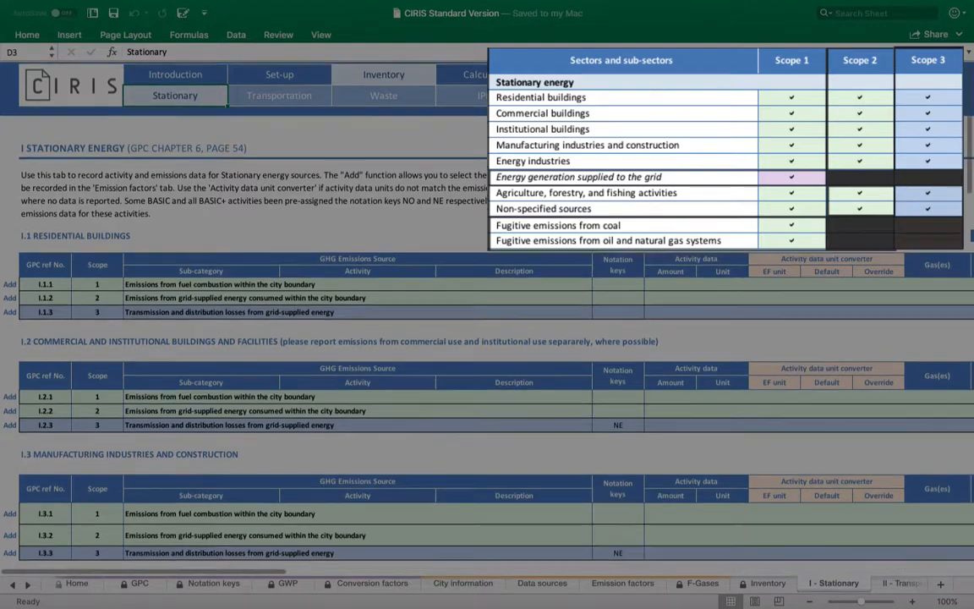
pyautogui.scroll(-5, 487, 322)
pyautogui.scroll(-1, 488, 321)
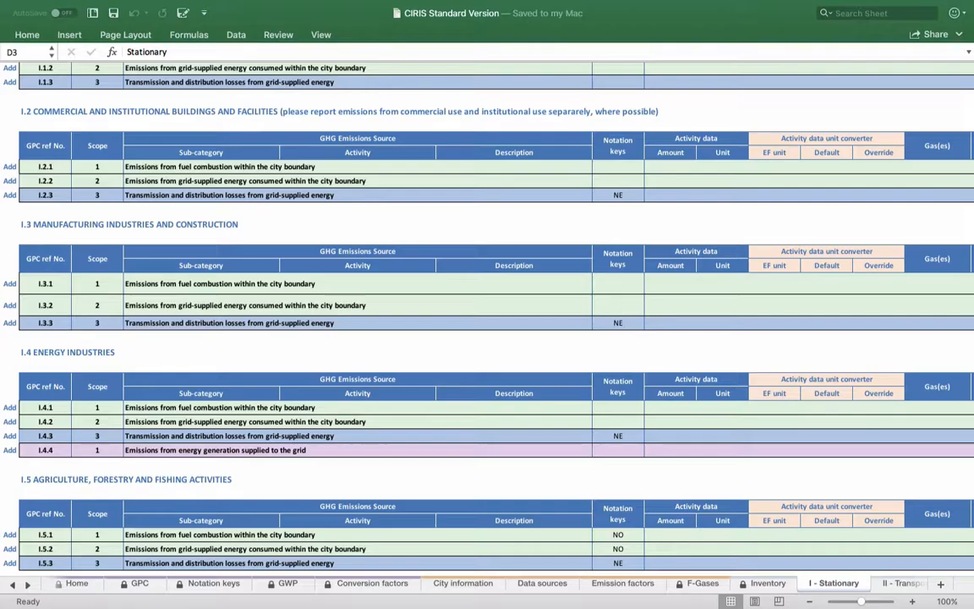
pyautogui.scroll(10, 438, 287)
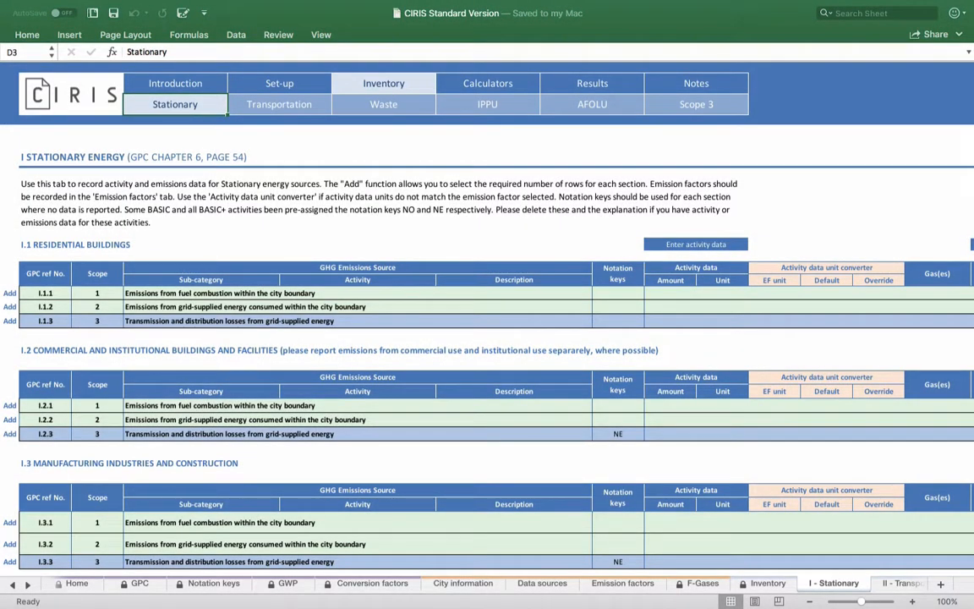
# Step: Add 1 entry row under I.1.1, fuel combustion emissions from residential buildings
pyautogui.click(10, 293)
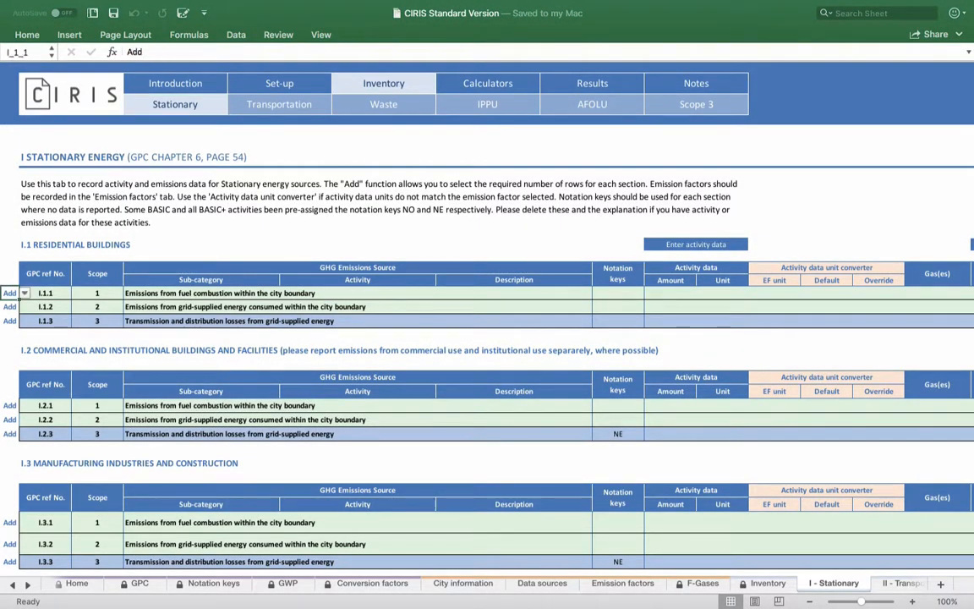
pyautogui.click(25, 292)
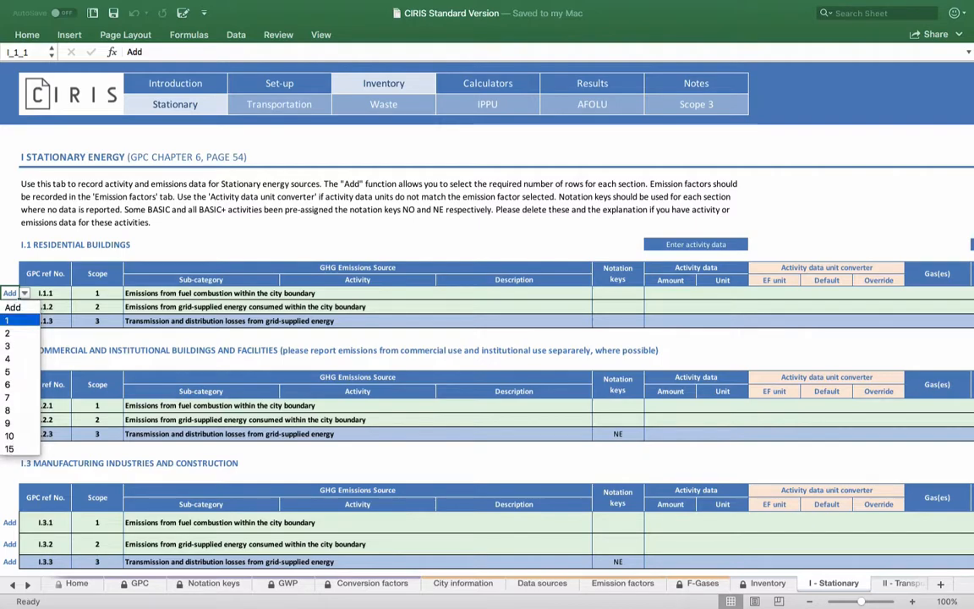
pyautogui.click(9, 321)
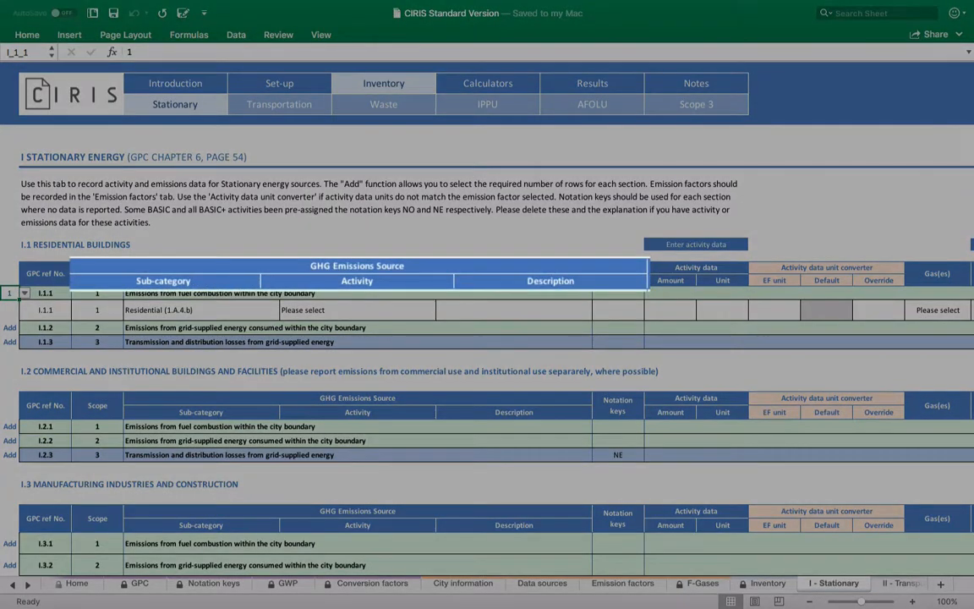
# Step: In the I.1.1 entry row, choose Natural gas as the activity and enter the description "Residential space and water heating and cooking"
pyautogui.click(357, 268)
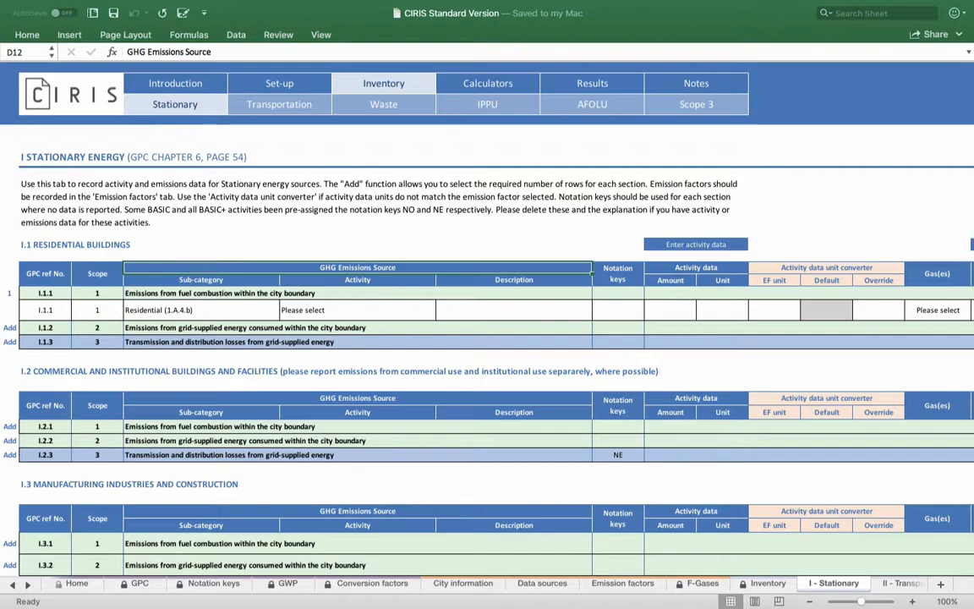
pyautogui.click(357, 311)
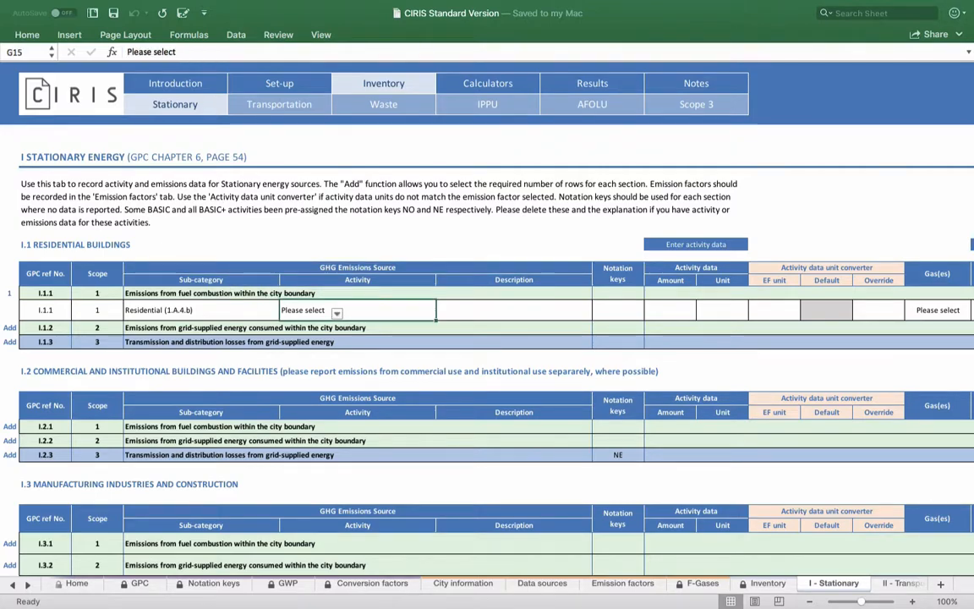
pyautogui.click(337, 314)
pyautogui.scroll(-10, 375, 398)
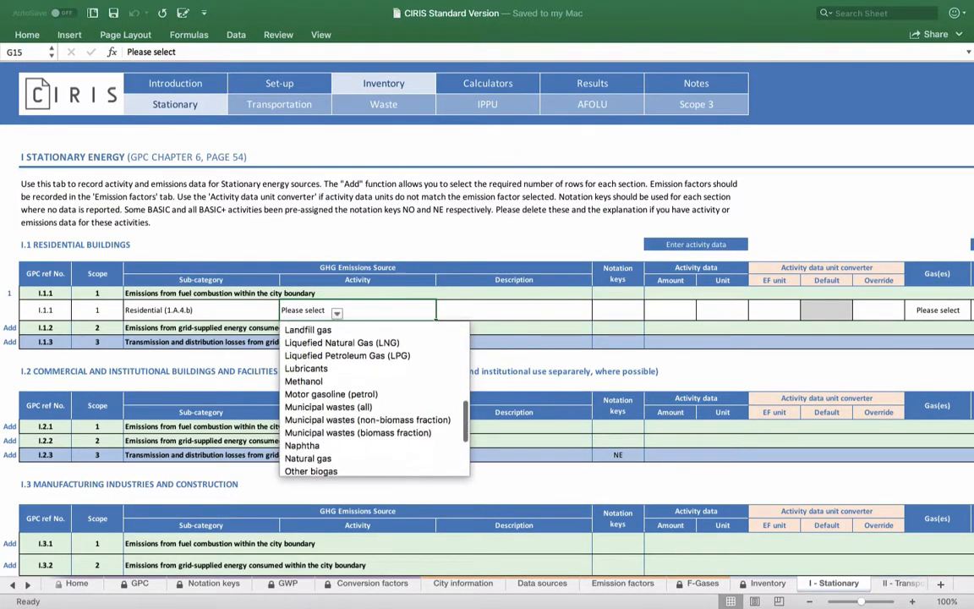
pyautogui.click(308, 450)
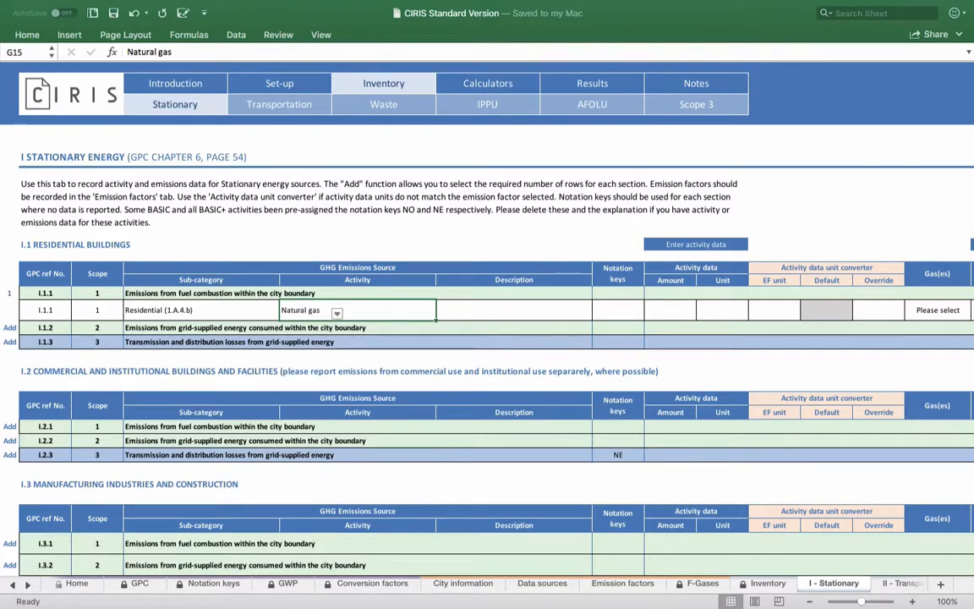
pyautogui.click(513, 311)
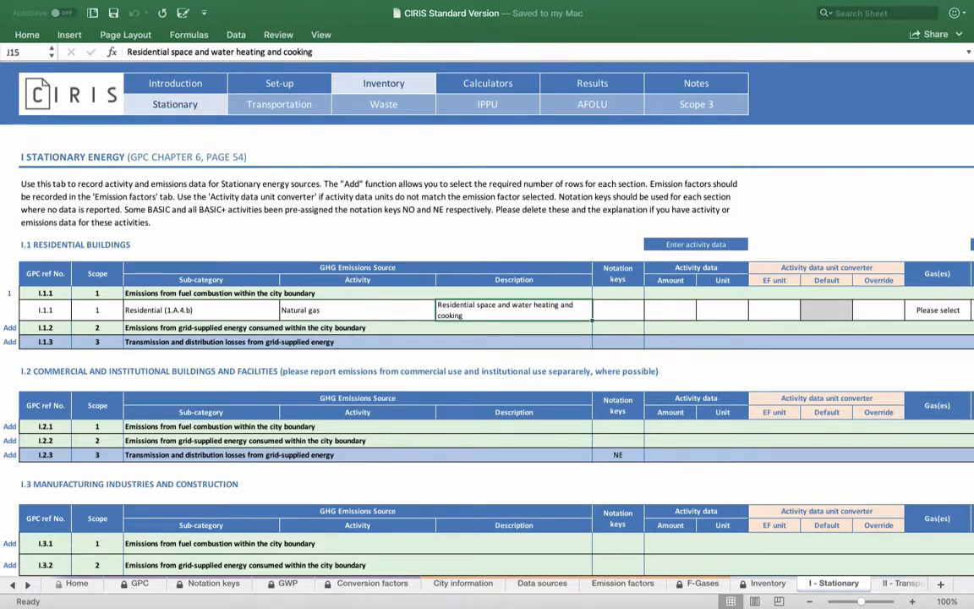
# Step: Enter the natural gas activity data as an amount of 50000000 with the unit kWh
pyautogui.click(671, 311)
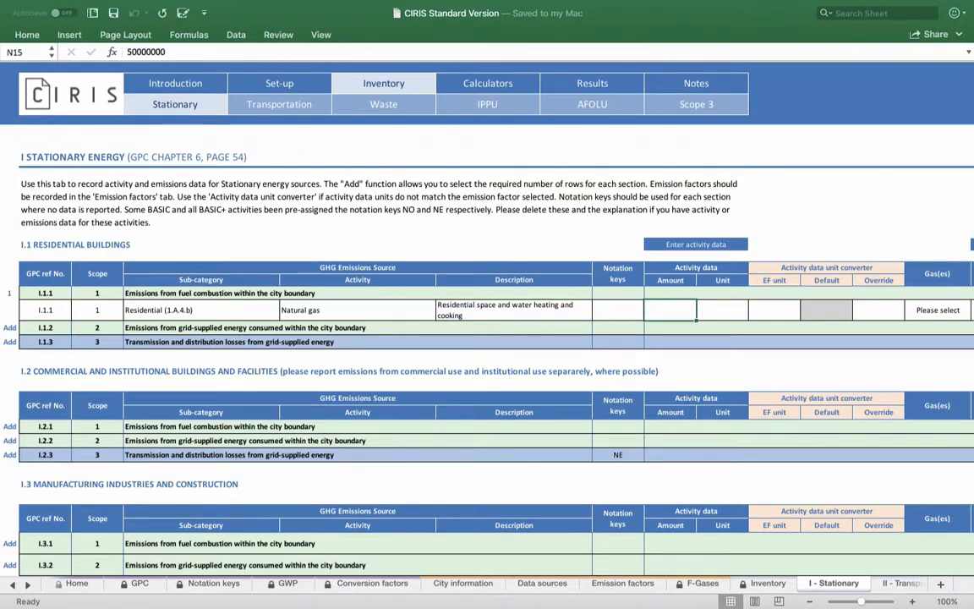
pyautogui.click(722, 311)
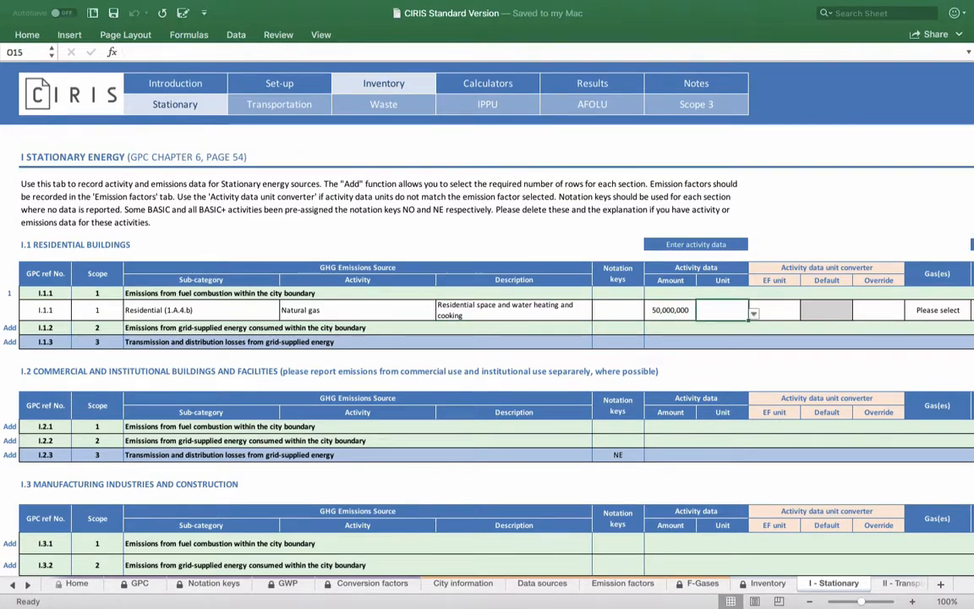
pyautogui.click(753, 313)
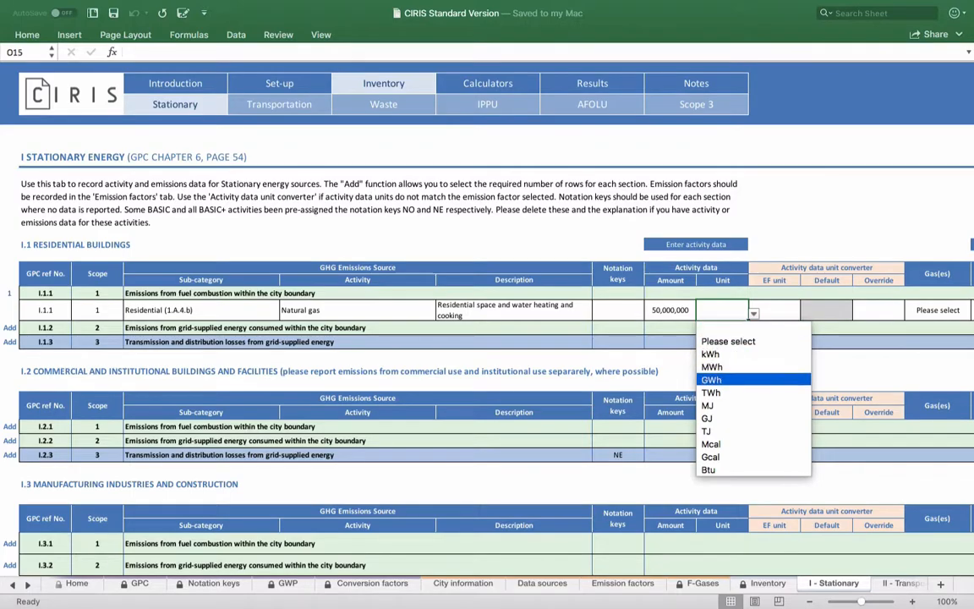
pyautogui.click(711, 354)
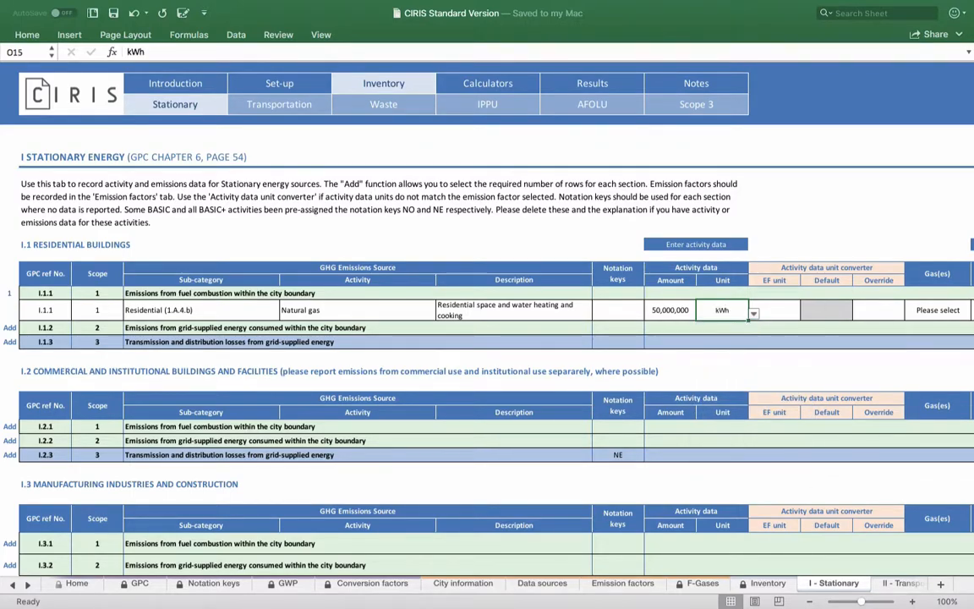
# Step: Set the gases for the residential natural gas entry to CO2, CH4, N2O
pyautogui.hscroll(1, 711, 354)
pyautogui.hscroll(5, 488, 339)
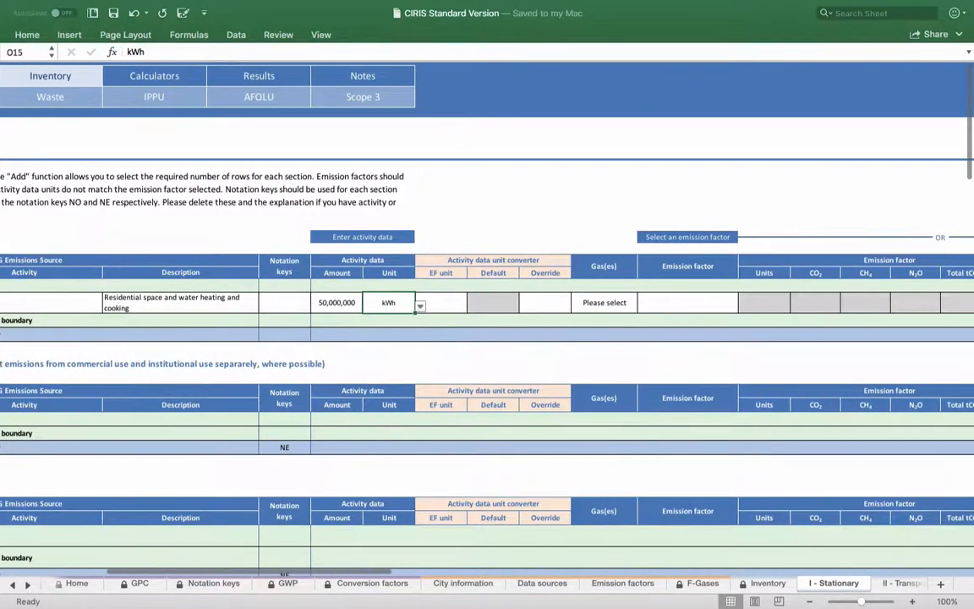
pyautogui.hscroll(2, 438, 338)
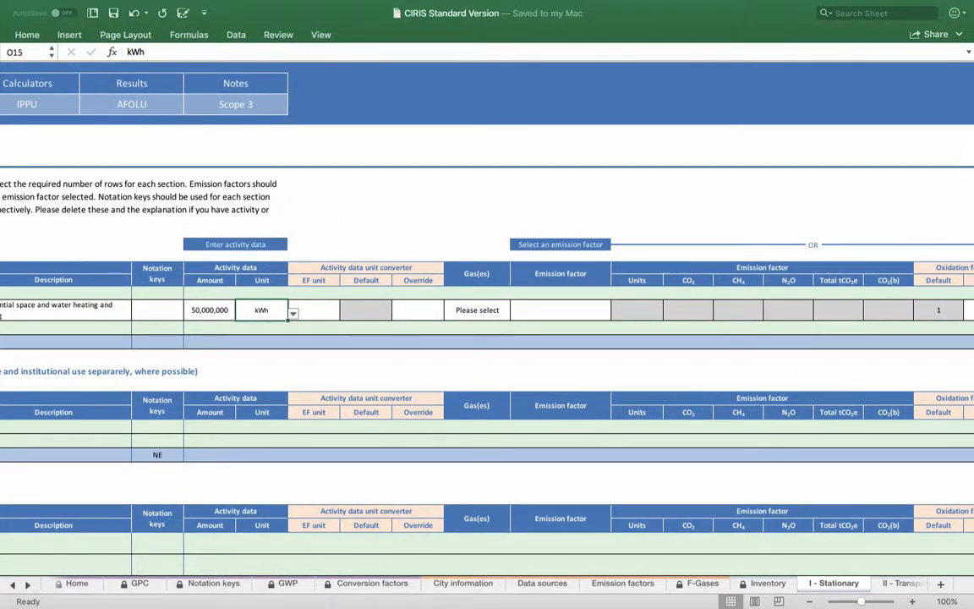
pyautogui.click(477, 310)
pyautogui.click(516, 314)
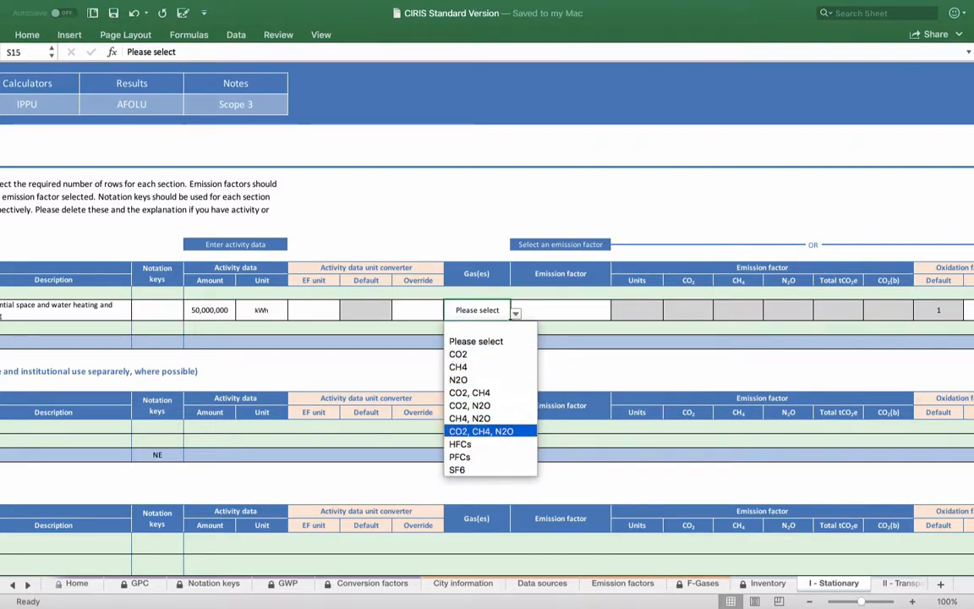
pyautogui.press('Return')
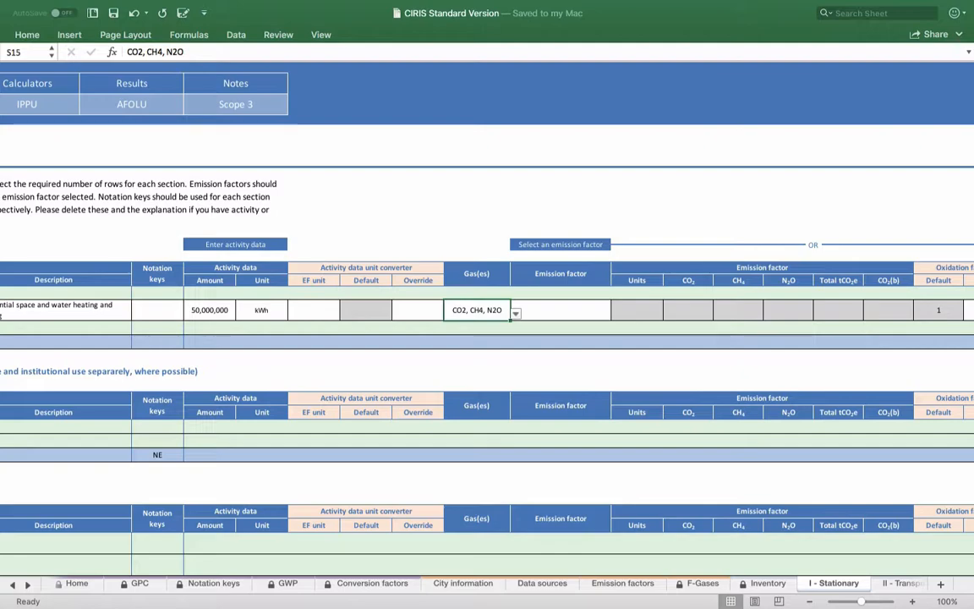
# Step: Assign the emission factor EF_Natural Gas_Residential to the residential natural gas entry
pyautogui.click(560, 310)
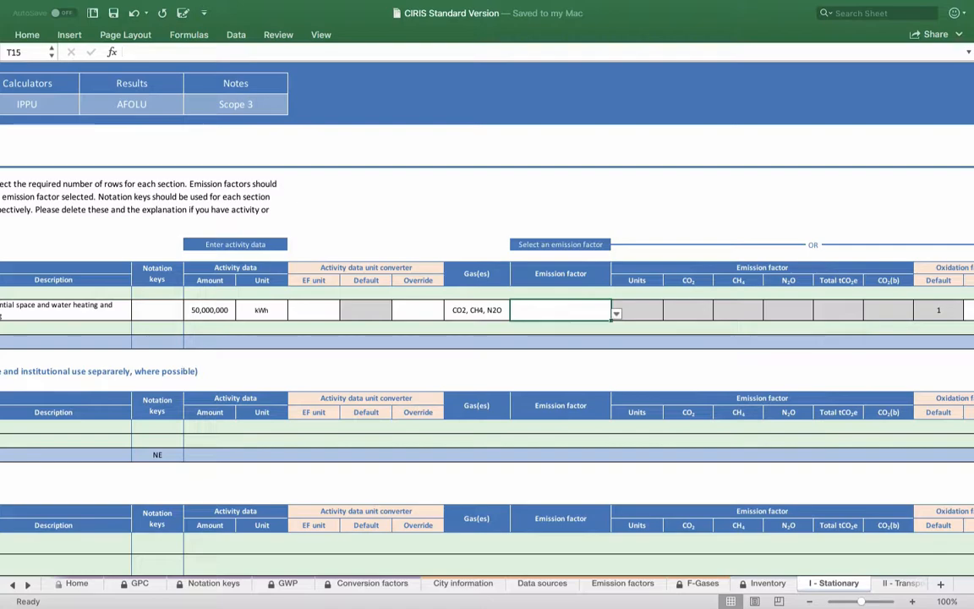
pyautogui.click(617, 313)
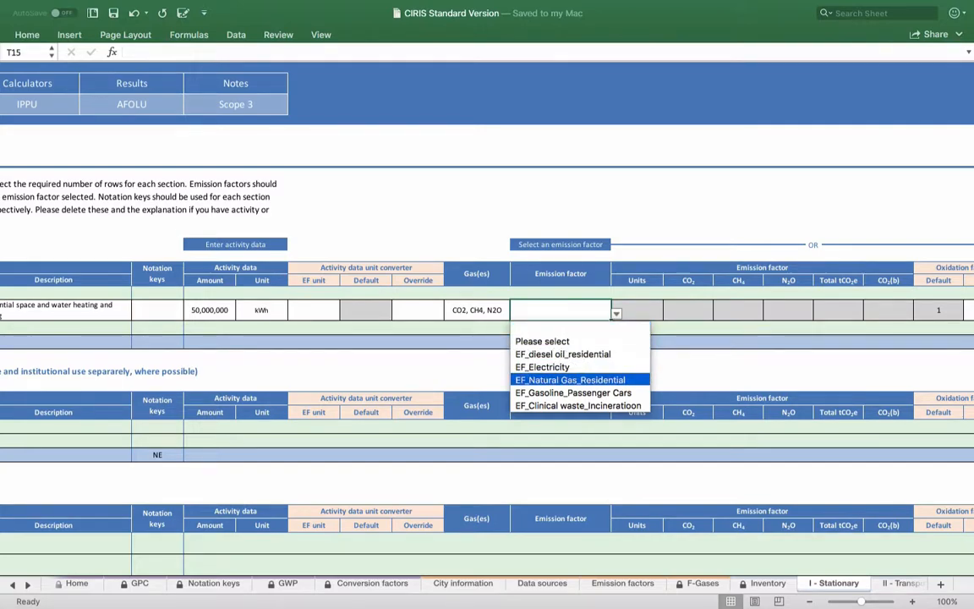
pyautogui.press('Return')
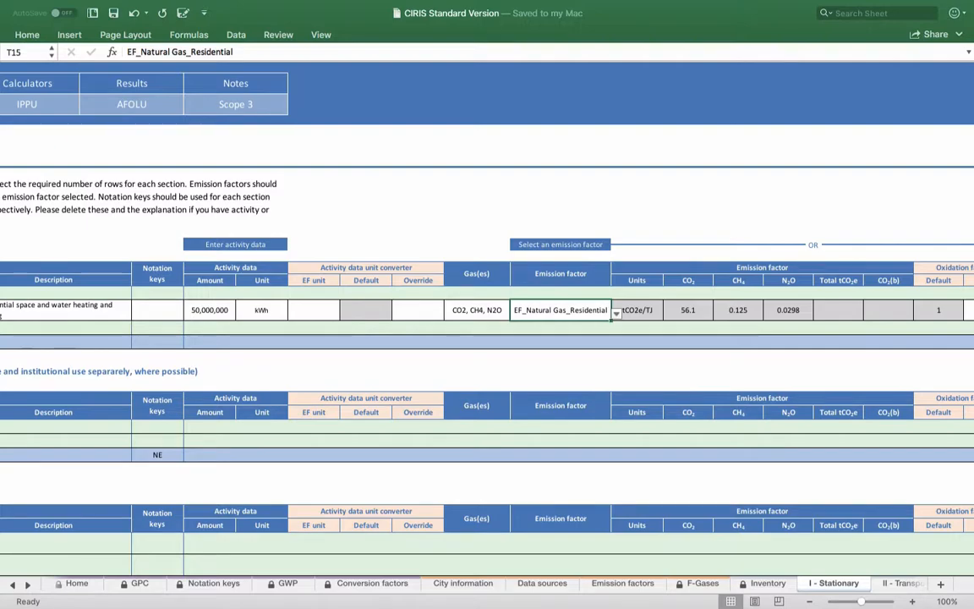
# Step: Check the emission factor's units, set the converter's EF unit to TJ, and inspect the default conversion factor
pyautogui.click(637, 311)
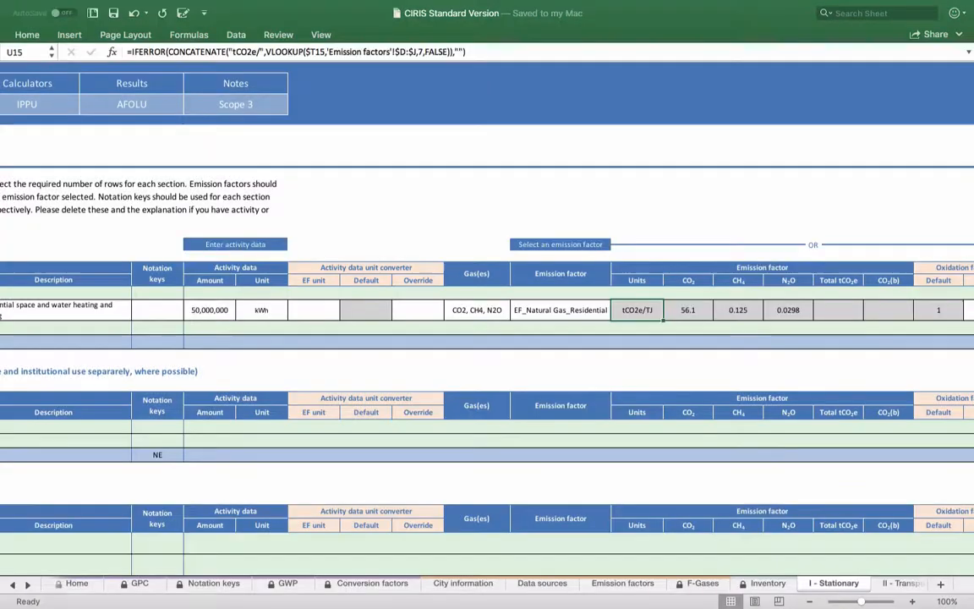
pyautogui.click(366, 268)
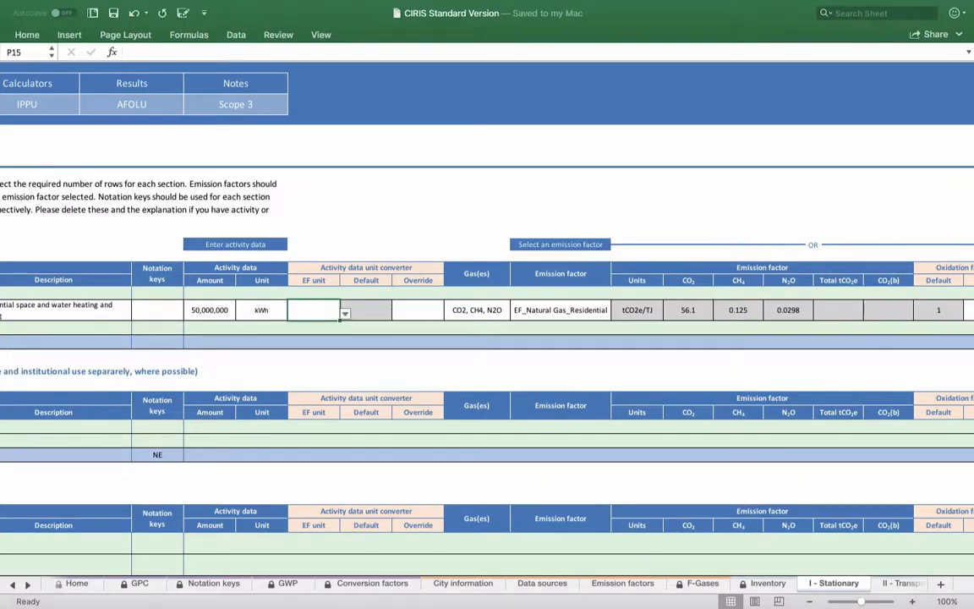
pyautogui.click(345, 314)
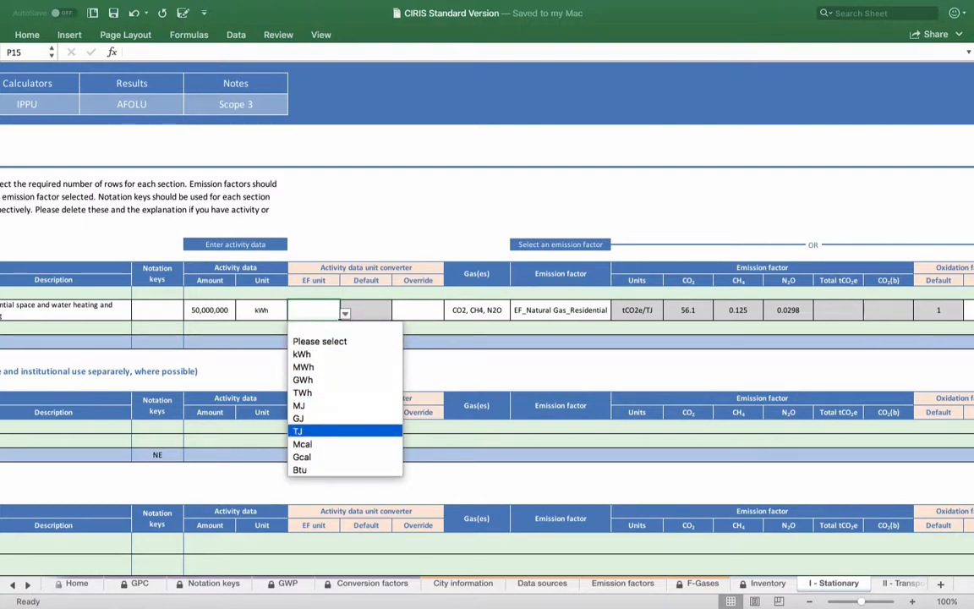
pyautogui.press('Return')
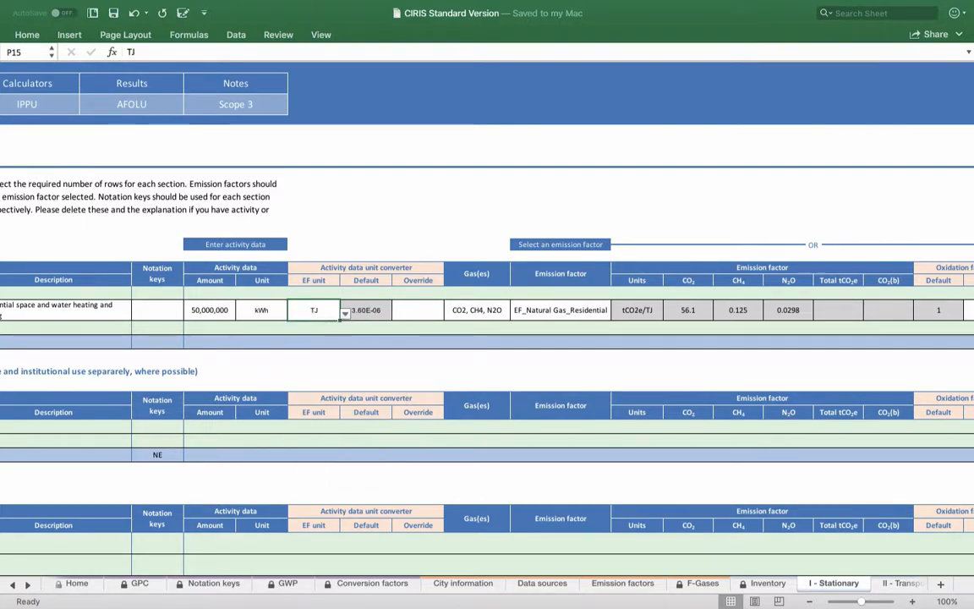
pyautogui.click(367, 311)
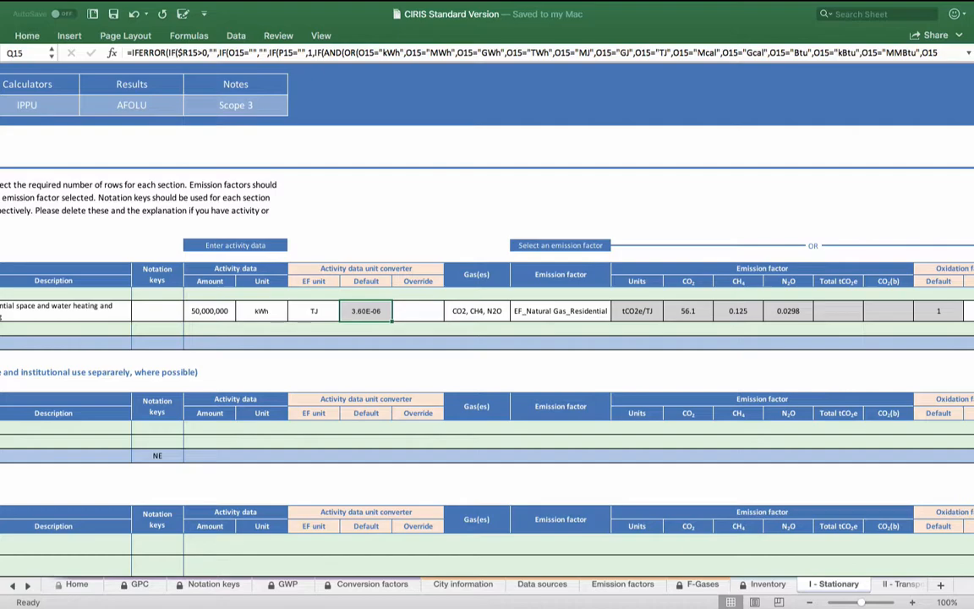
# Step: Examine the unit converter's Override field and the Oxidation factor columns for the residential natural gas entry
pyautogui.click(418, 311)
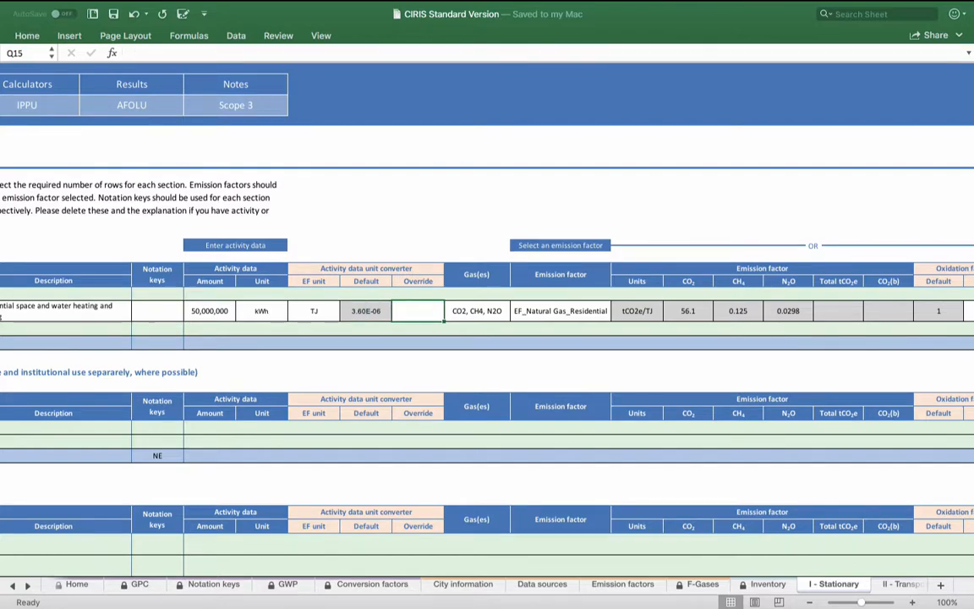
pyautogui.click(418, 281)
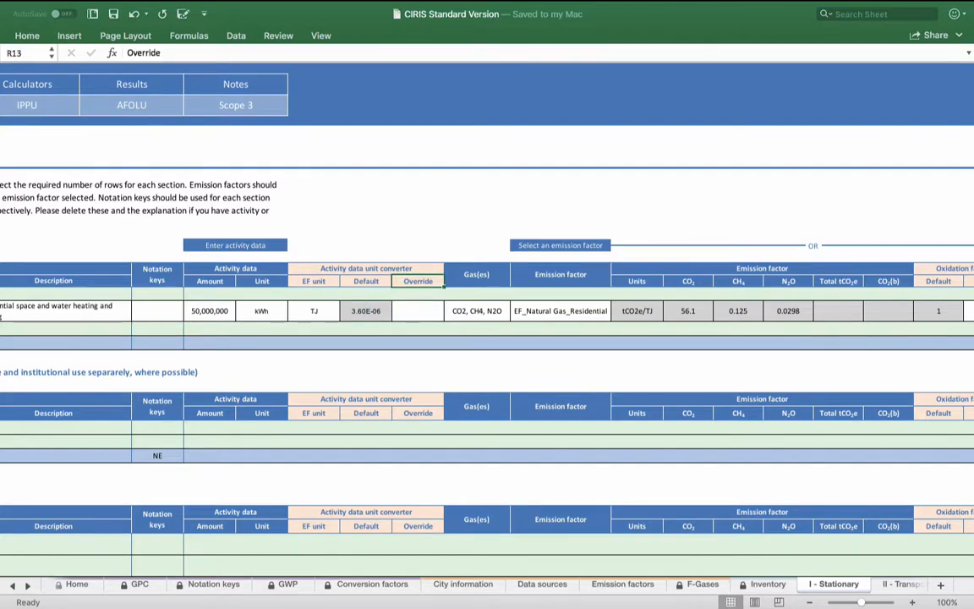
pyautogui.hscroll(6, 488, 339)
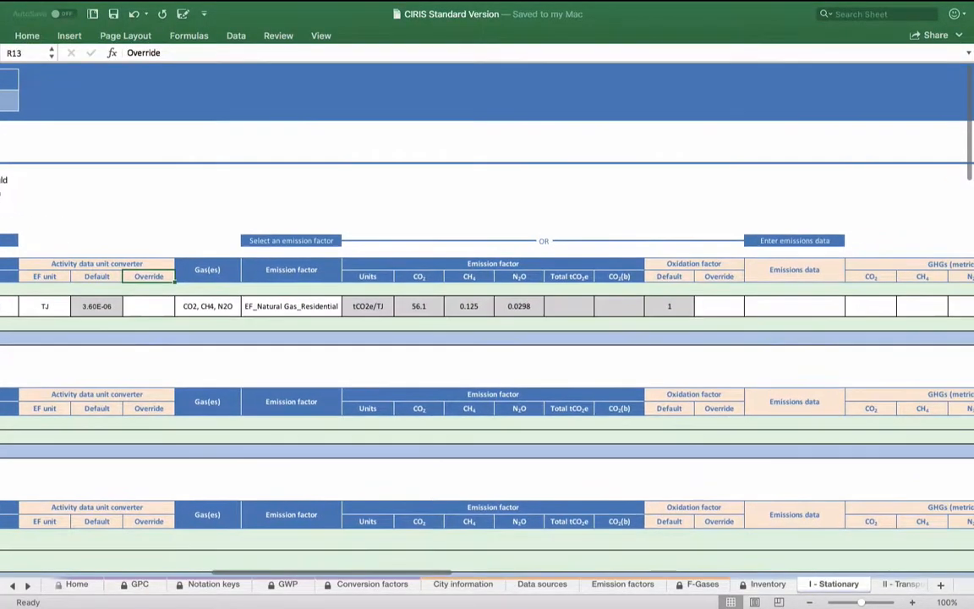
pyautogui.hscroll(6, 488, 338)
pyautogui.hscroll(1, 487, 338)
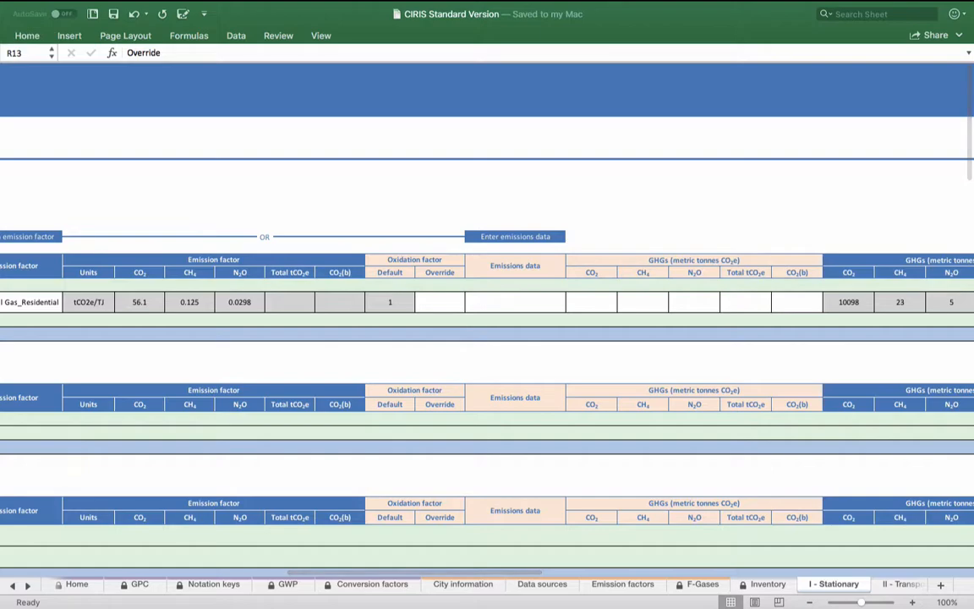
pyautogui.click(414, 260)
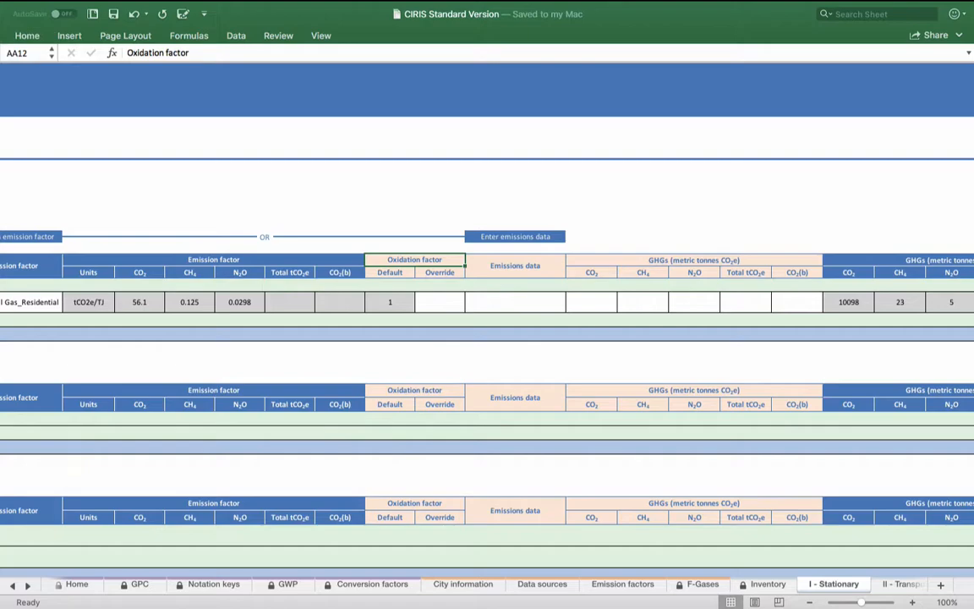
# Step: Tick Emissions data for the residential natural gas entry and go through its GHG input cells from CO2 to CO2(b)
pyautogui.click(516, 266)
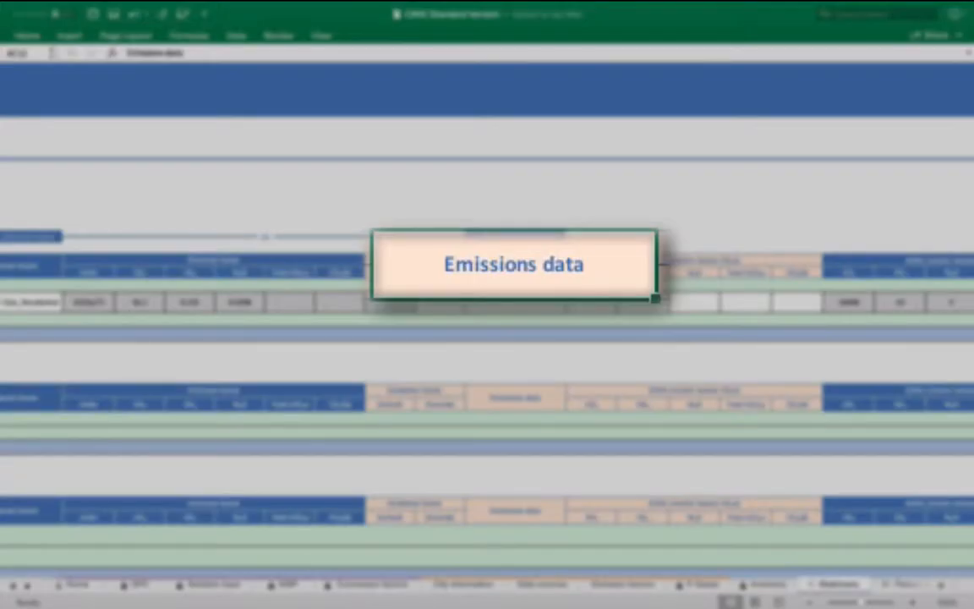
pyautogui.hotkey('alt', 'Down')
pyautogui.press('Down')
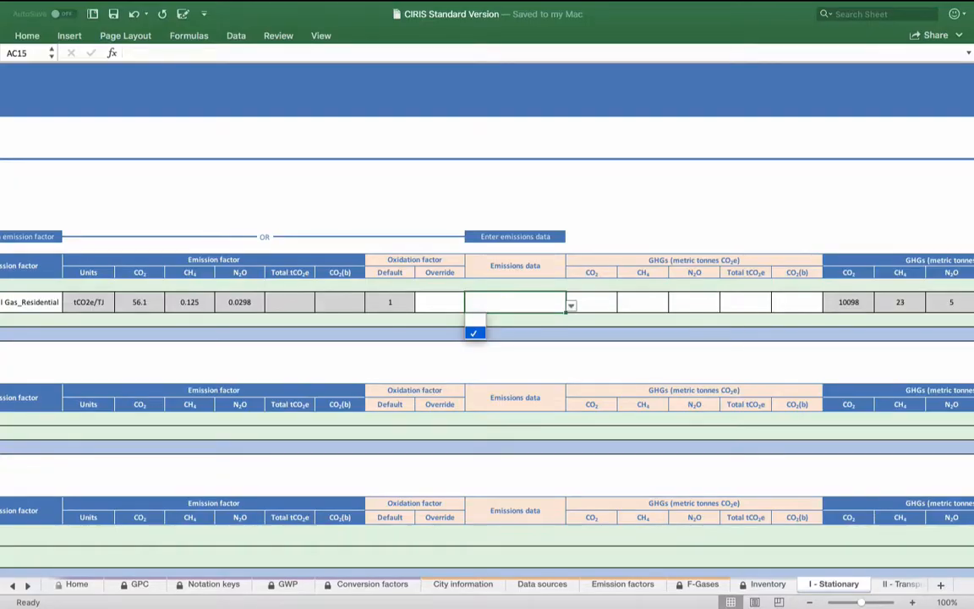
pyautogui.press('Return')
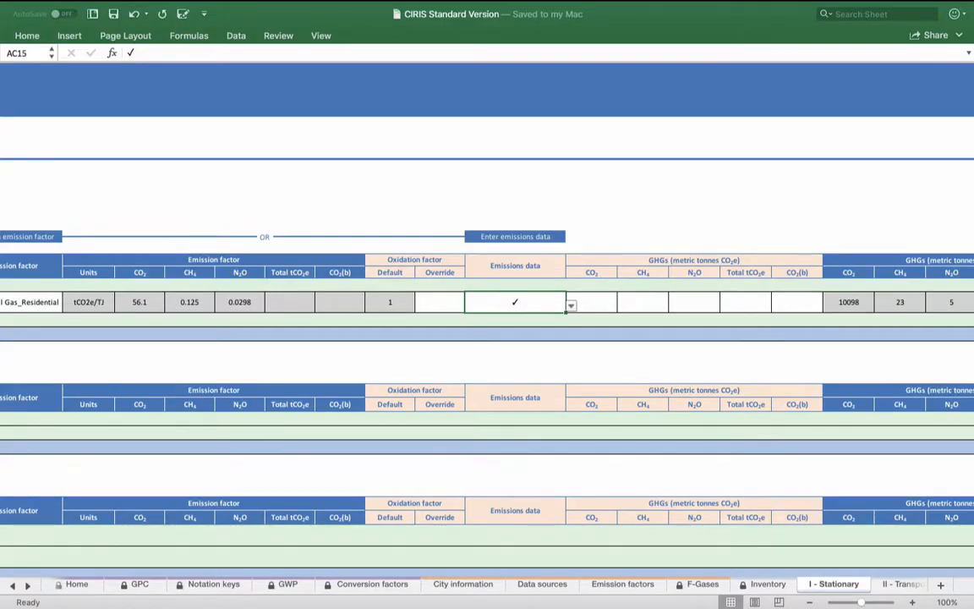
pyautogui.click(693, 260)
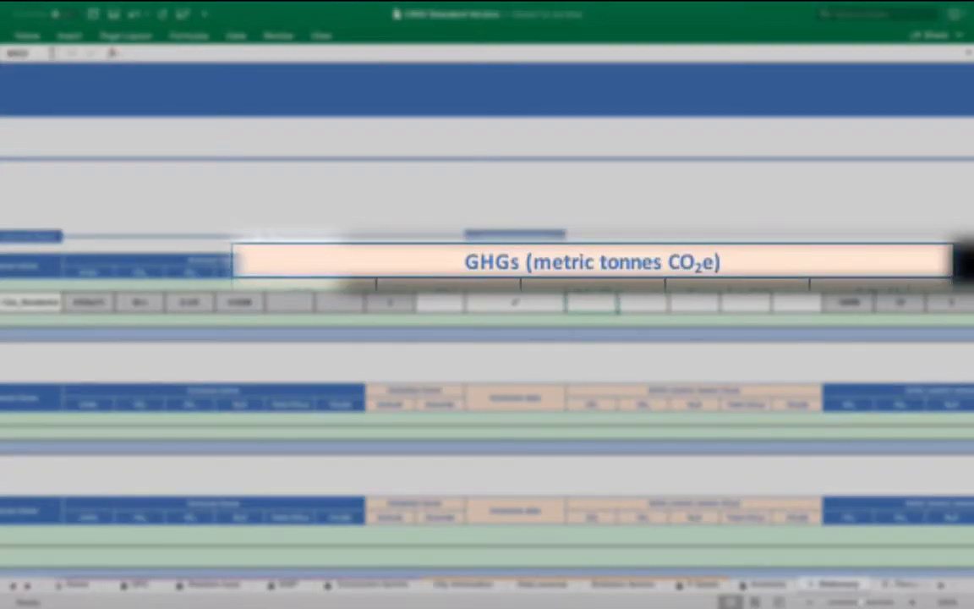
pyautogui.press('Right')
pyautogui.press('Right')
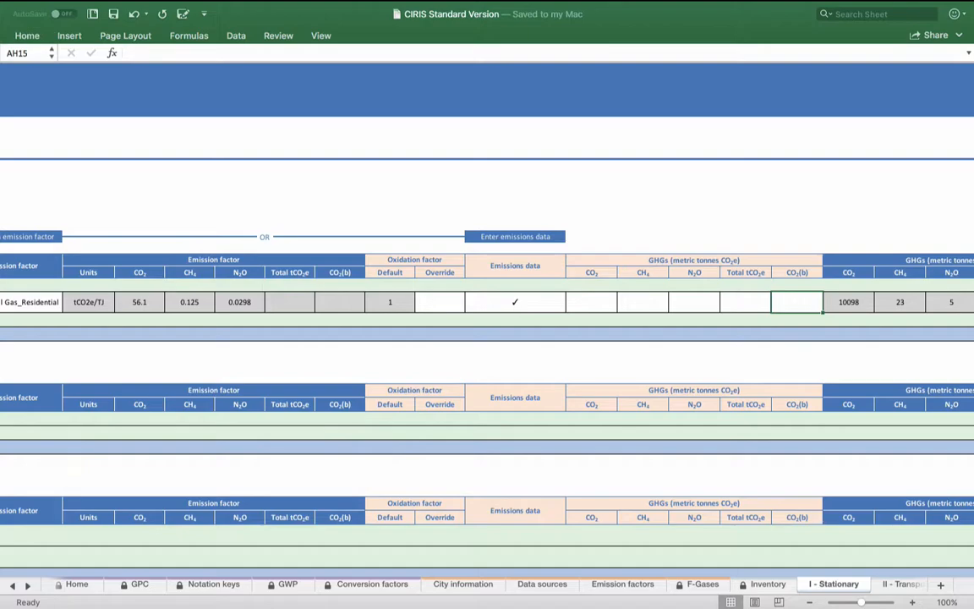
# Step: Clear the Emissions data tick from the residential natural gas entry
pyautogui.click(515, 302)
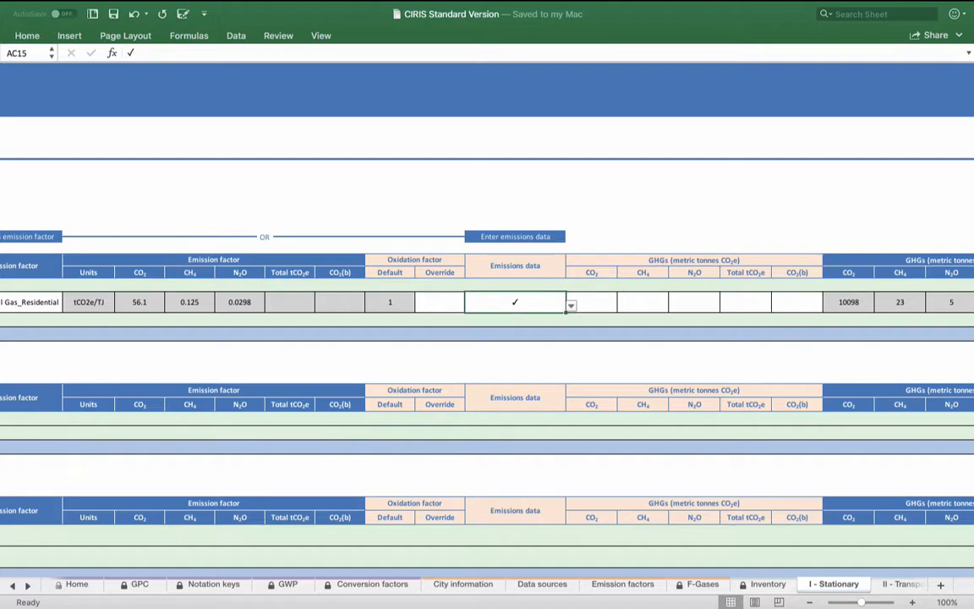
pyautogui.hscroll(4, 515, 302)
pyautogui.click(360, 313)
pyautogui.click(264, 327)
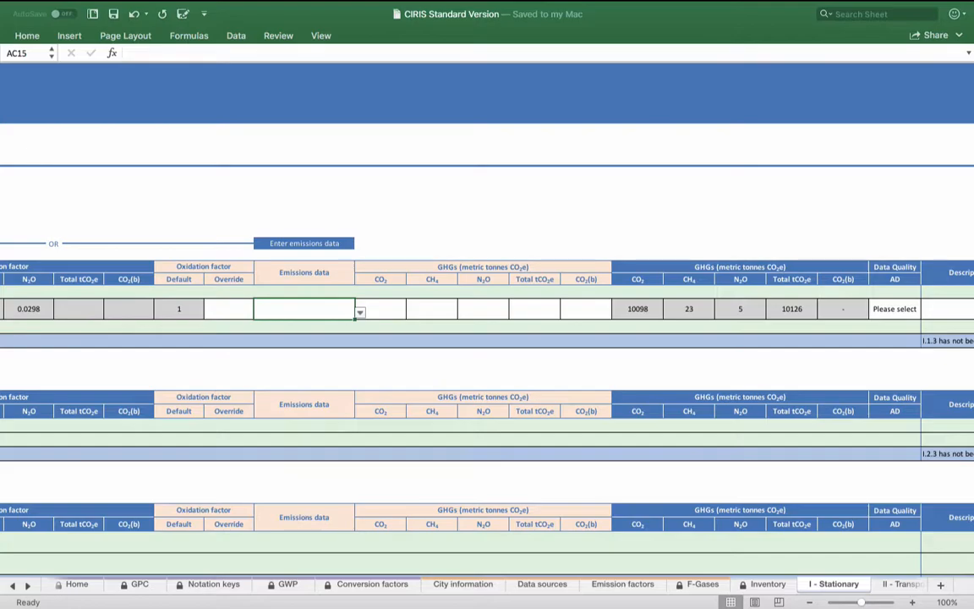
# Step: Set the natural gas entry's data quality to H and its method description to "Electricity consumption in residential buildings data from electricity company"
pyautogui.hscroll(15, 487, 381)
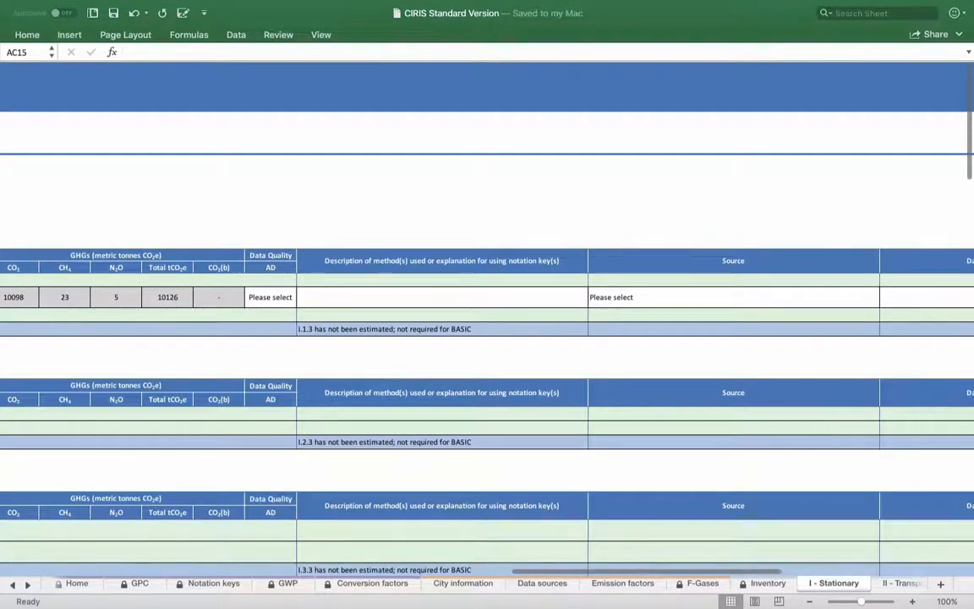
pyautogui.hscroll(2, 487, 381)
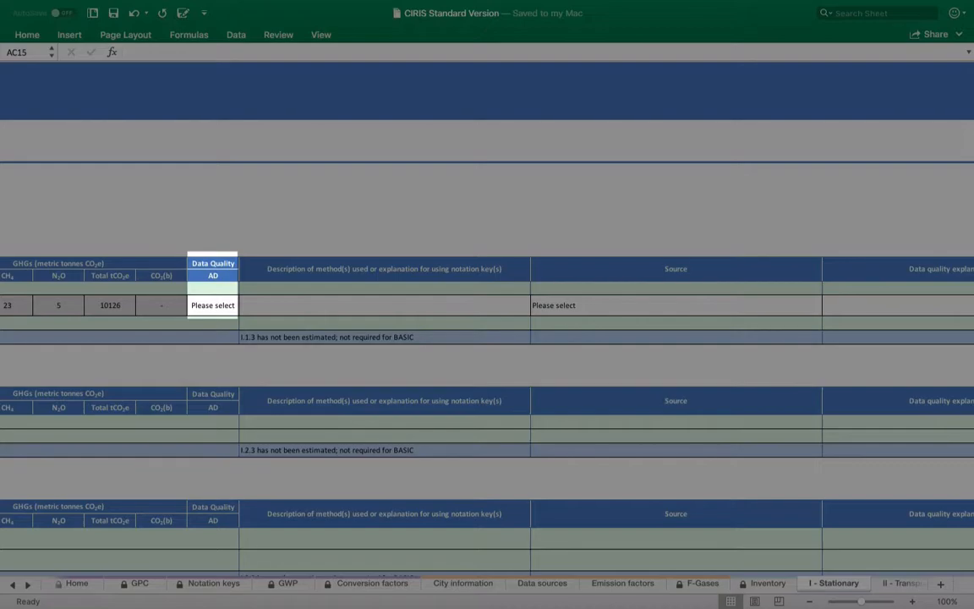
pyautogui.click(214, 263)
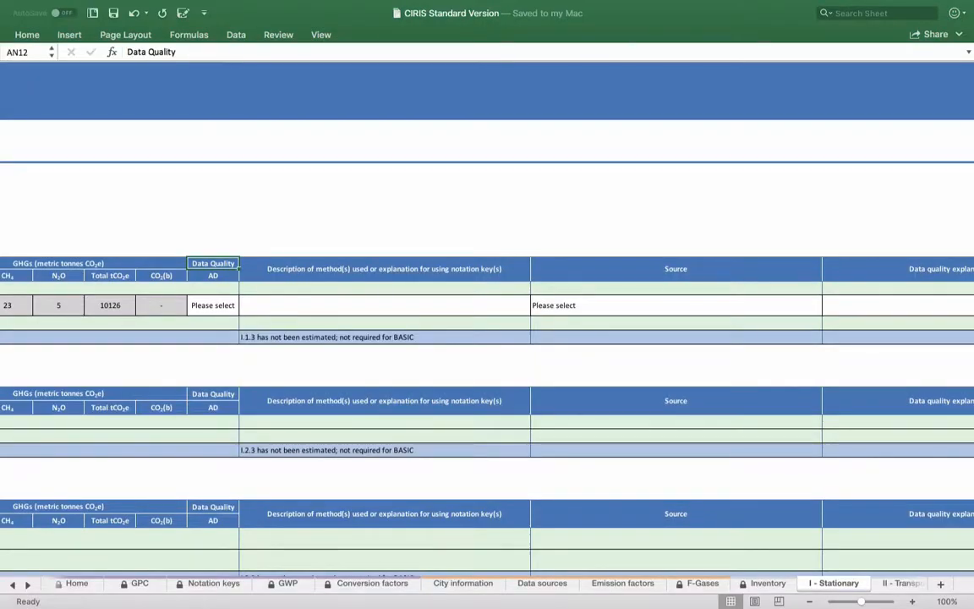
pyautogui.click(213, 305)
pyautogui.click(245, 310)
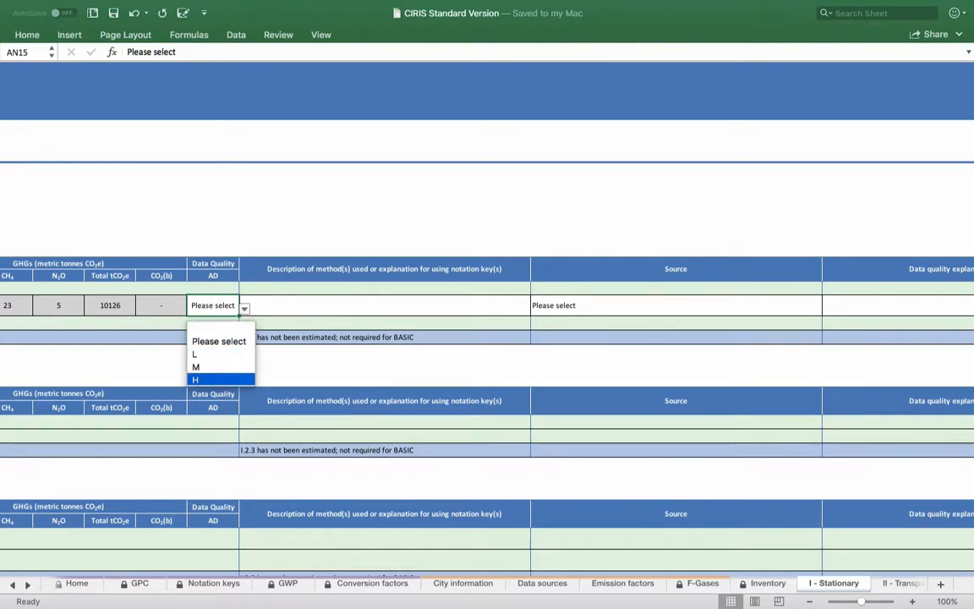
pyautogui.press('Return')
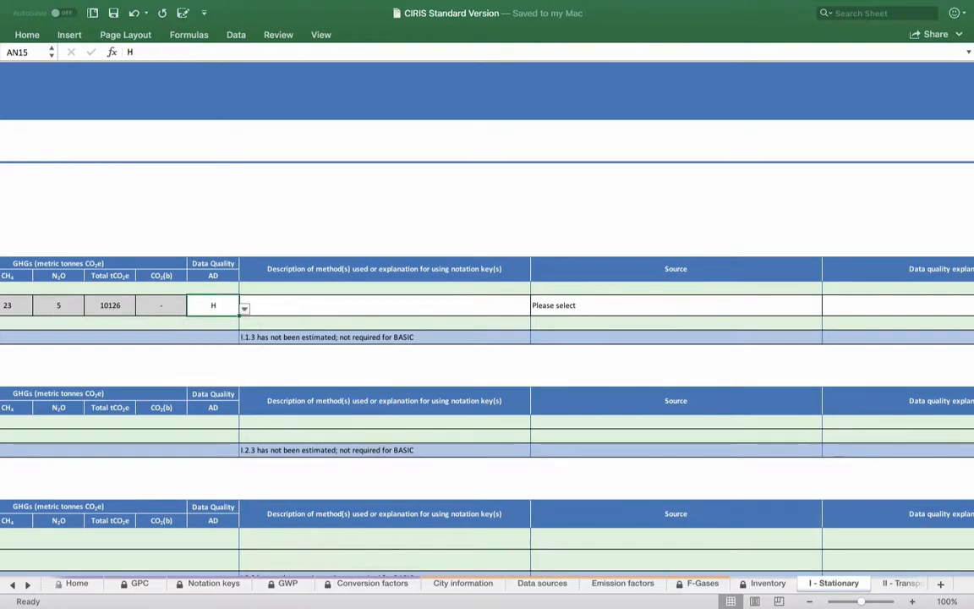
pyautogui.click(384, 305)
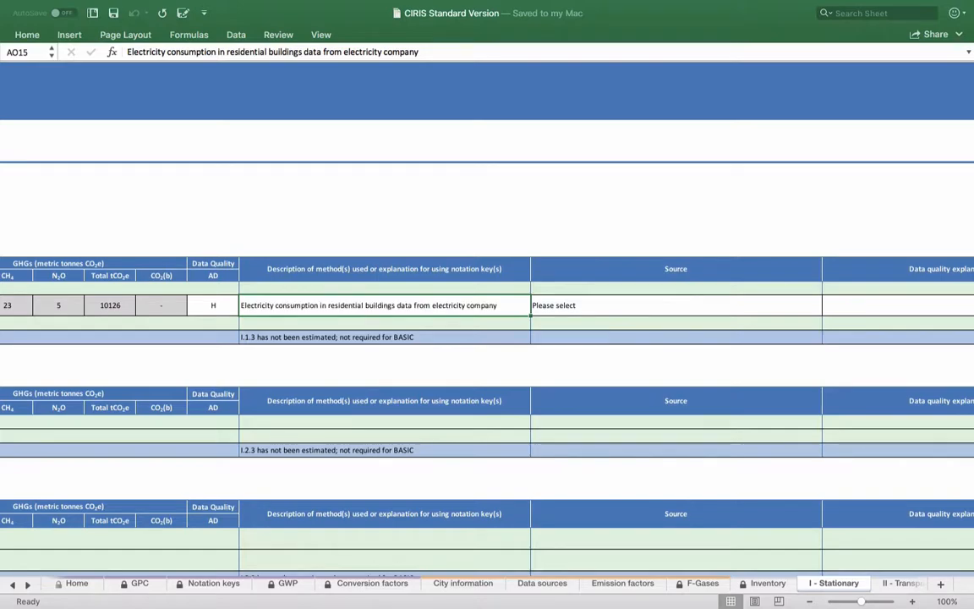
# Step: Set the source to Annual Gas Statistical Report and the data quality explanation to "Data quality is high - billed data provided directly from electricity company"
pyautogui.click(676, 305)
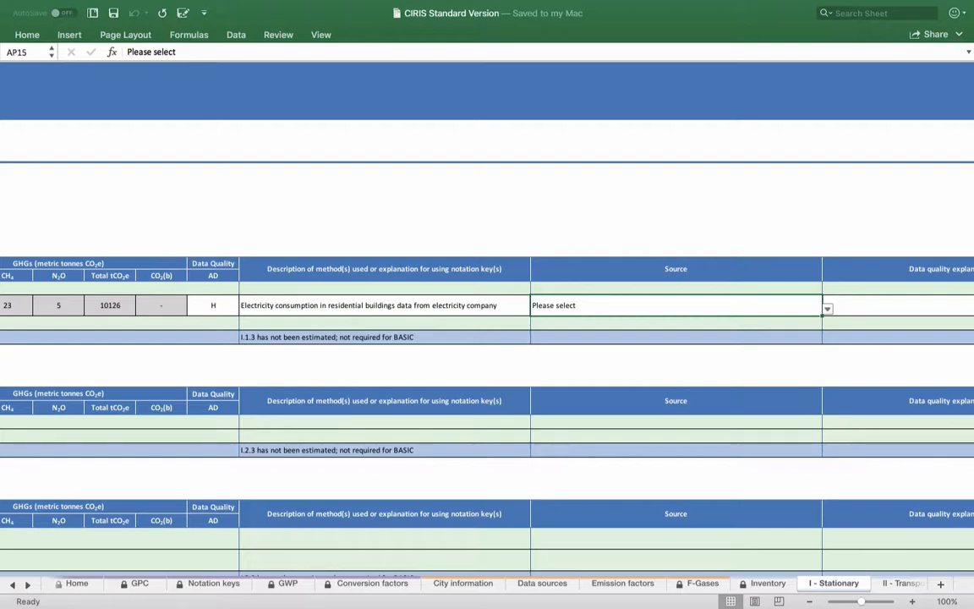
pyautogui.click(828, 309)
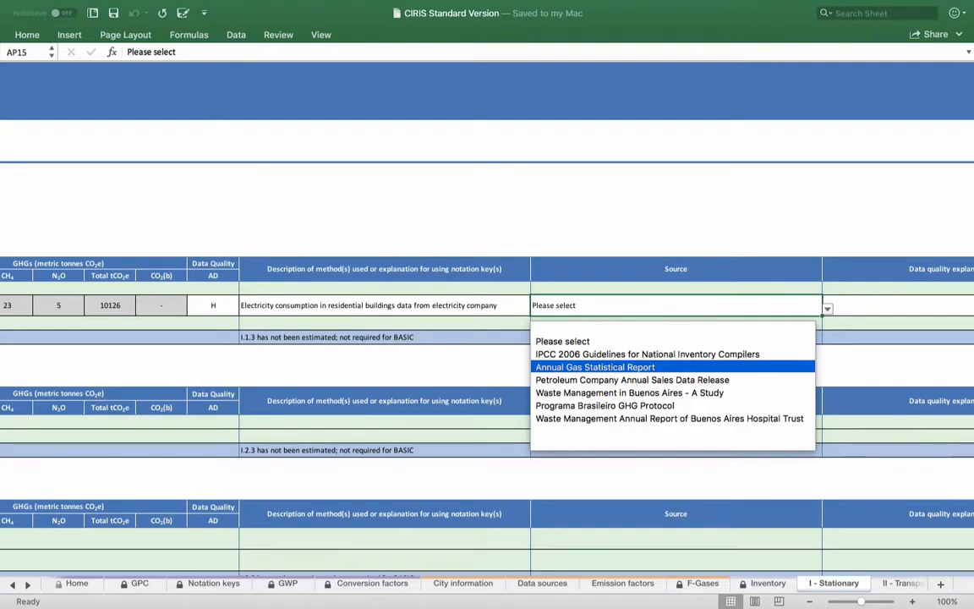
pyautogui.press('Return')
pyautogui.hscroll(5, 487, 380)
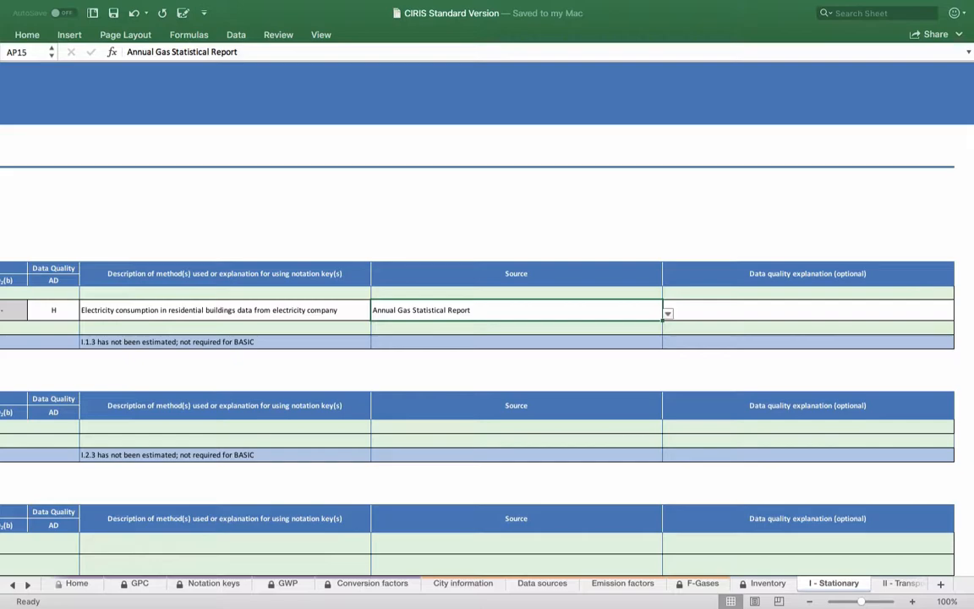
pyautogui.click(808, 310)
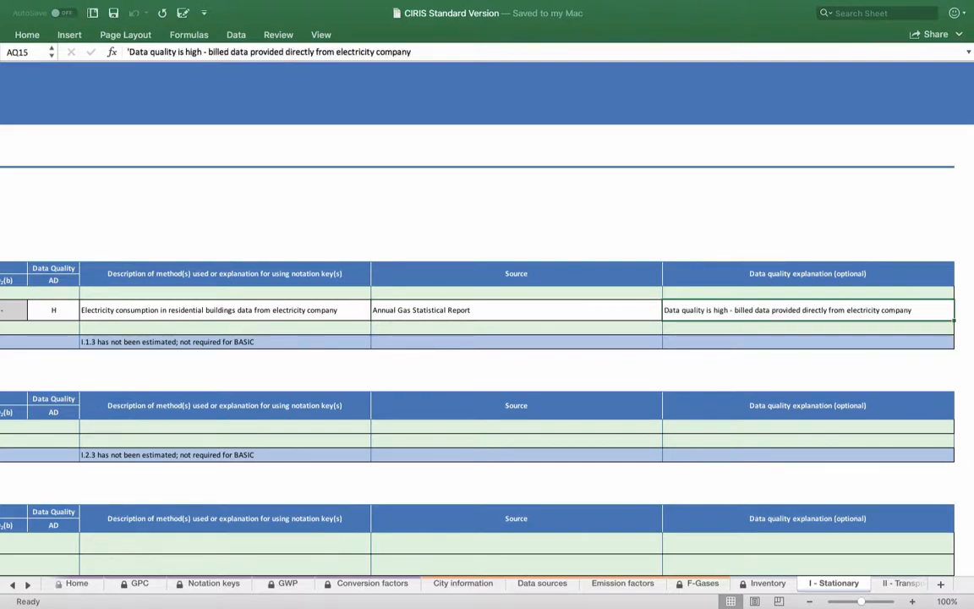
# Step: Add 1 entry row under I.2.1, fuel combustion in commercial and institutional buildings and facilities
pyautogui.hscroll(-15, 487, 380)
pyautogui.hscroll(-15, 487, 338)
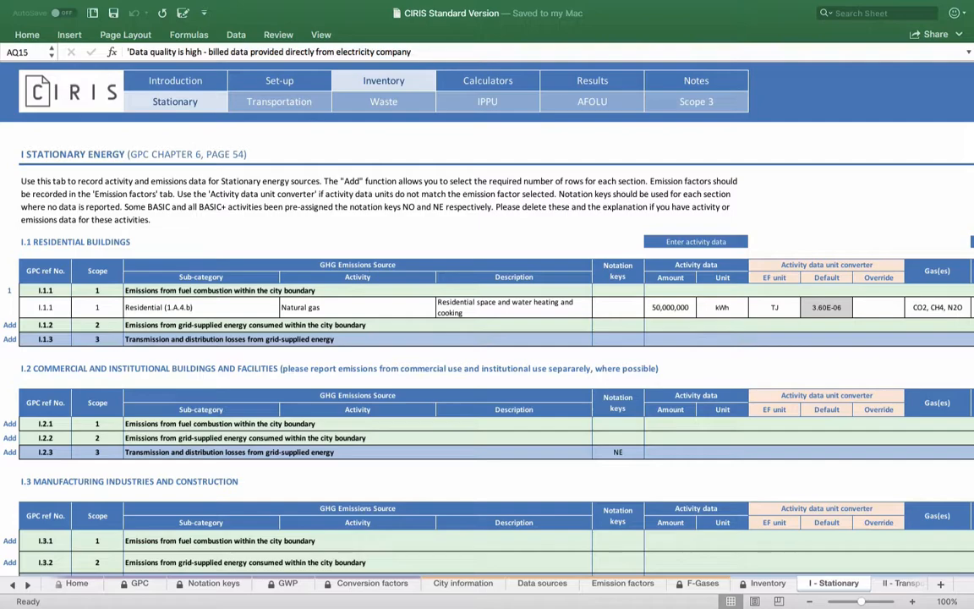
pyautogui.click(10, 424)
pyautogui.click(25, 425)
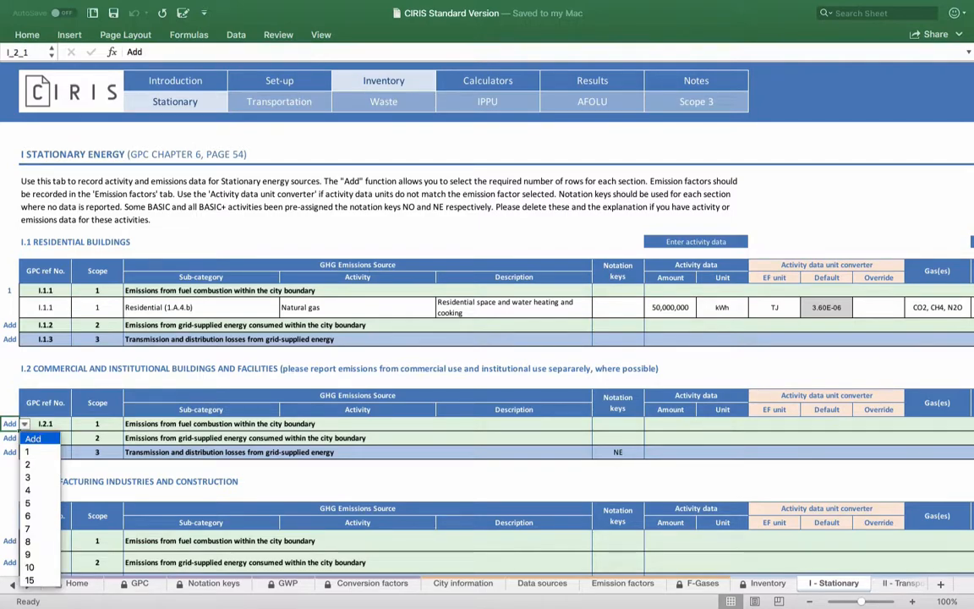
pyautogui.click(33, 452)
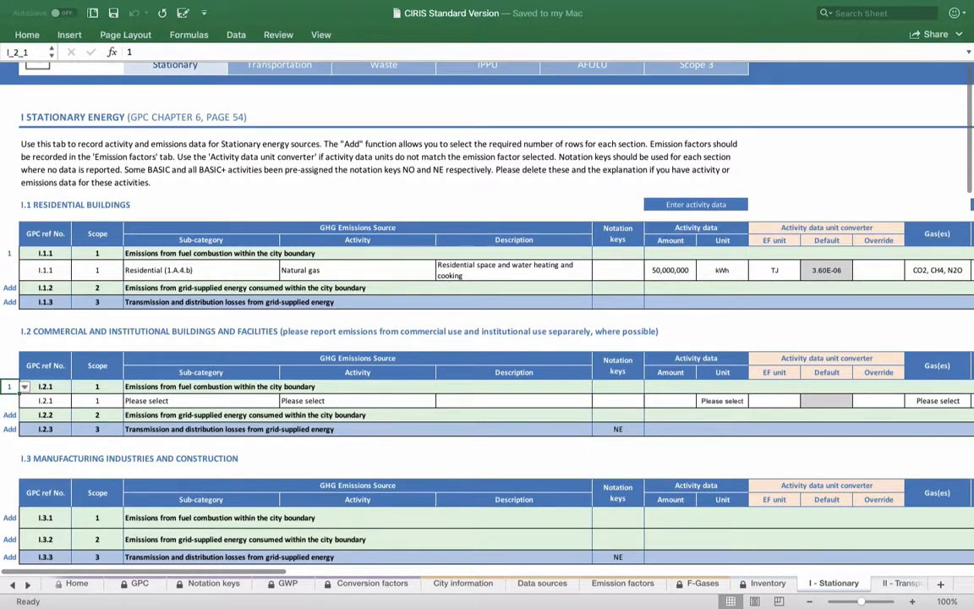
# Step: Set the notation keys of I.3.1 and I.3.2 under Manufacturing Industries and Construction to IE
pyautogui.scroll(-2, 487, 318)
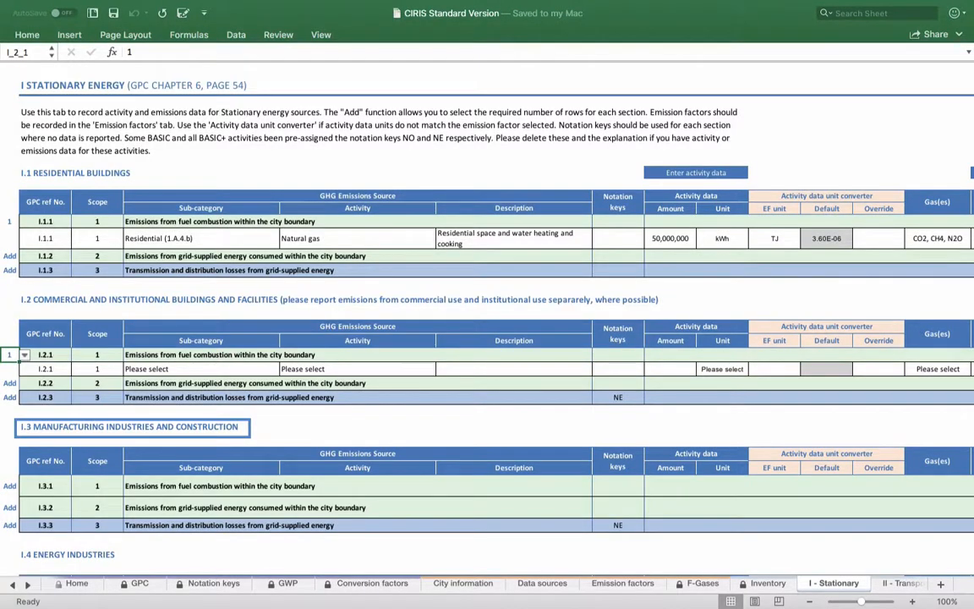
pyautogui.click(254, 487)
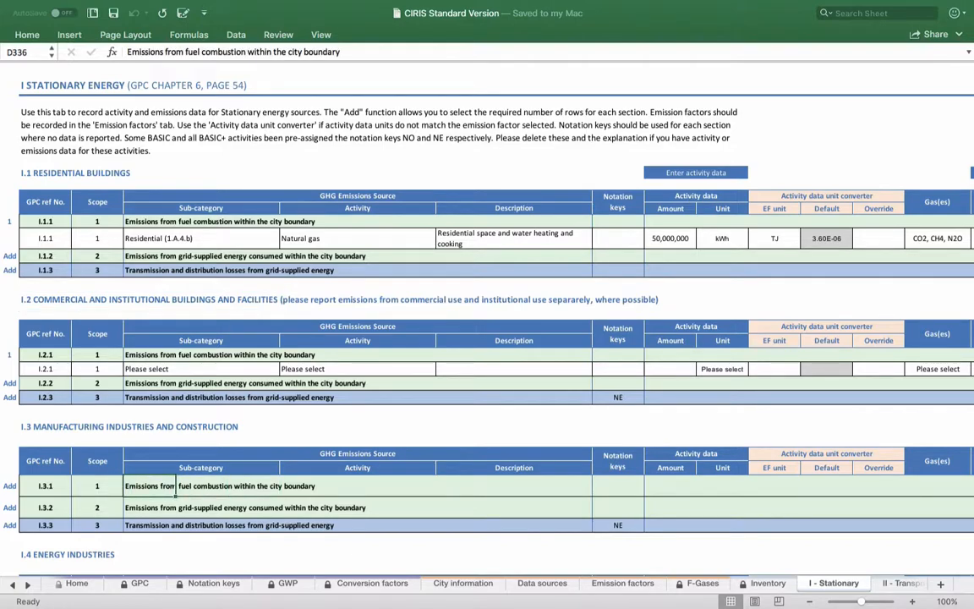
pyautogui.click(619, 487)
pyautogui.click(649, 490)
pyautogui.press('Down')
pyautogui.press('Return')
pyautogui.click(618, 508)
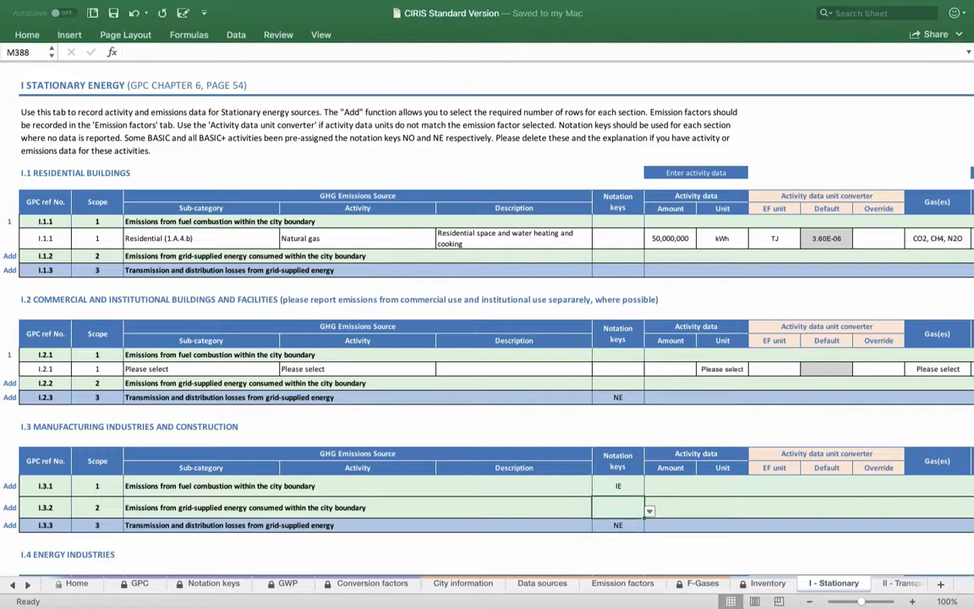
pyautogui.click(650, 511)
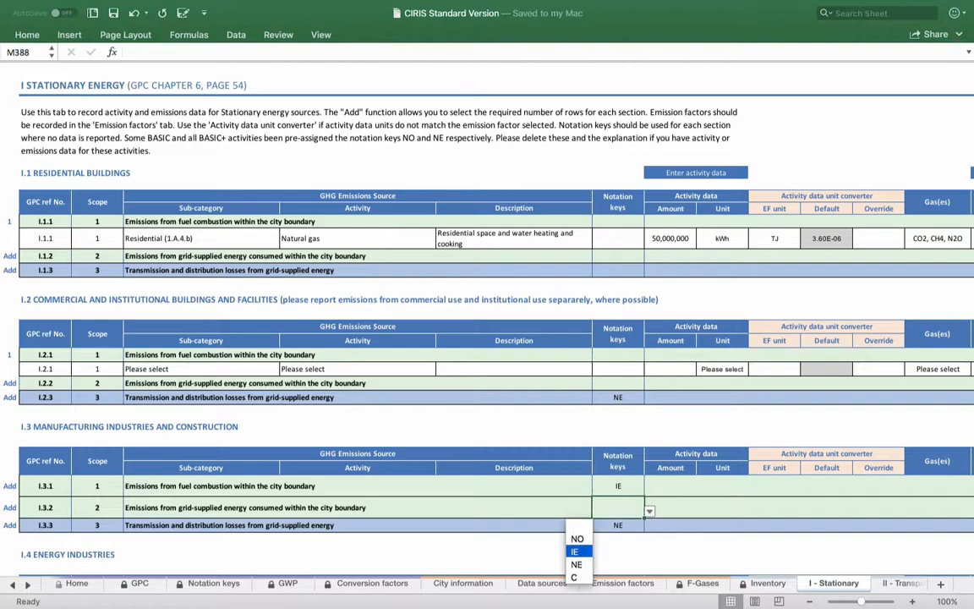
pyautogui.press('Return')
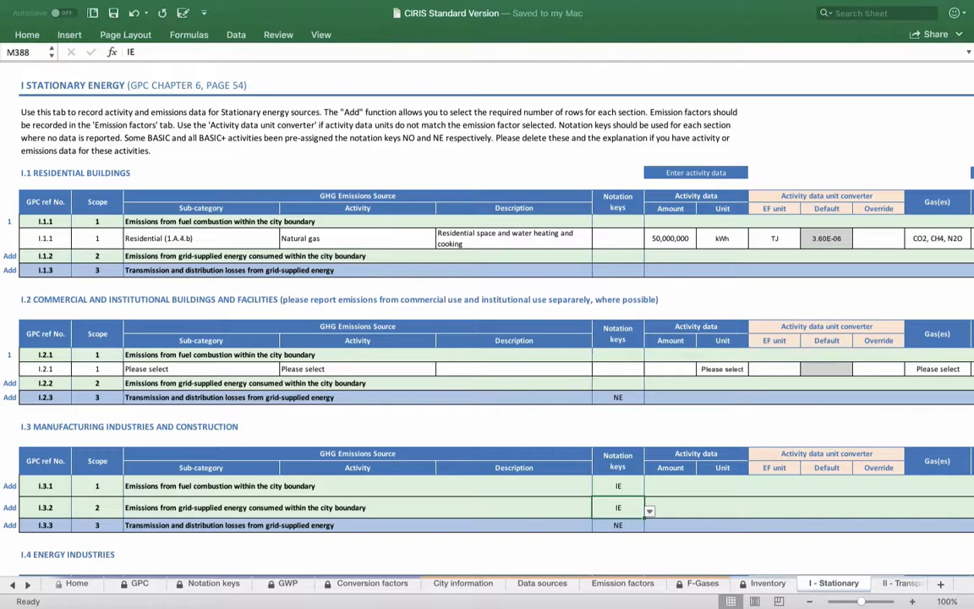
# Step: Enter the explanation "Emissions included elsewhere, in I.2.2. Data cannot be disaggregated from Institutional and Commercial" for both I.3.1 and I.3.2
pyautogui.hscroll(15, 488, 321)
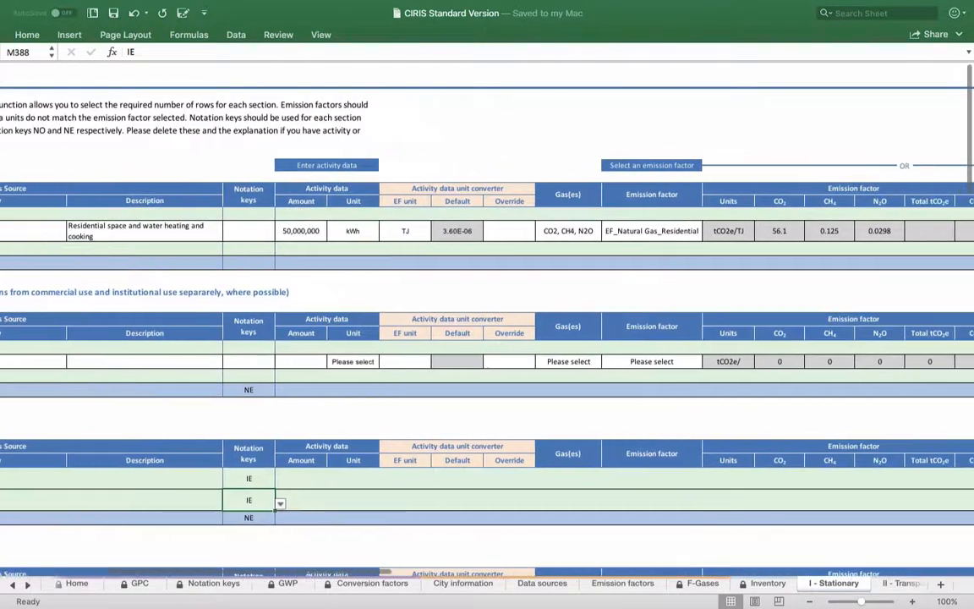
pyautogui.hscroll(20, 487, 322)
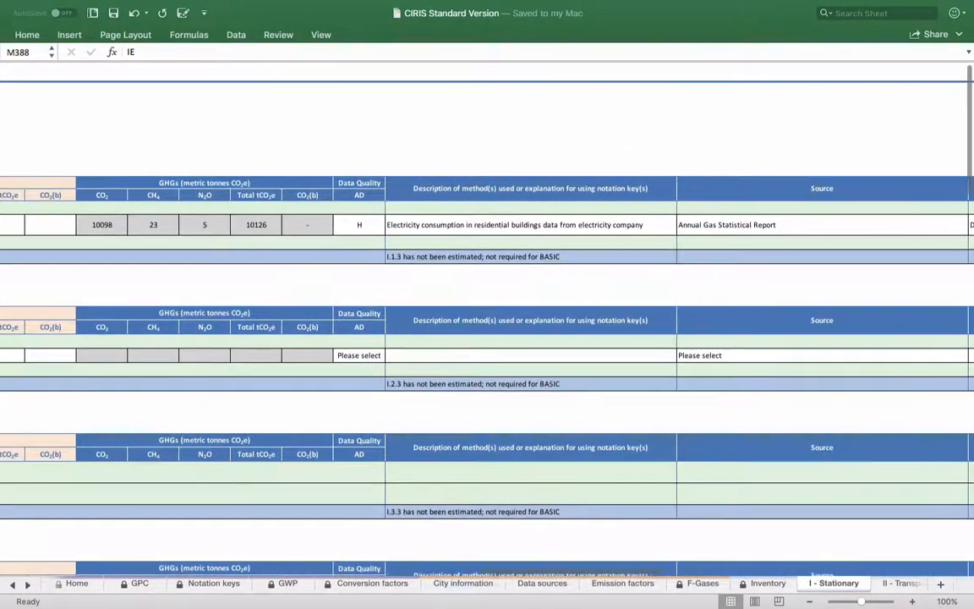
pyautogui.hscroll(1, 487, 321)
pyautogui.click(499, 472)
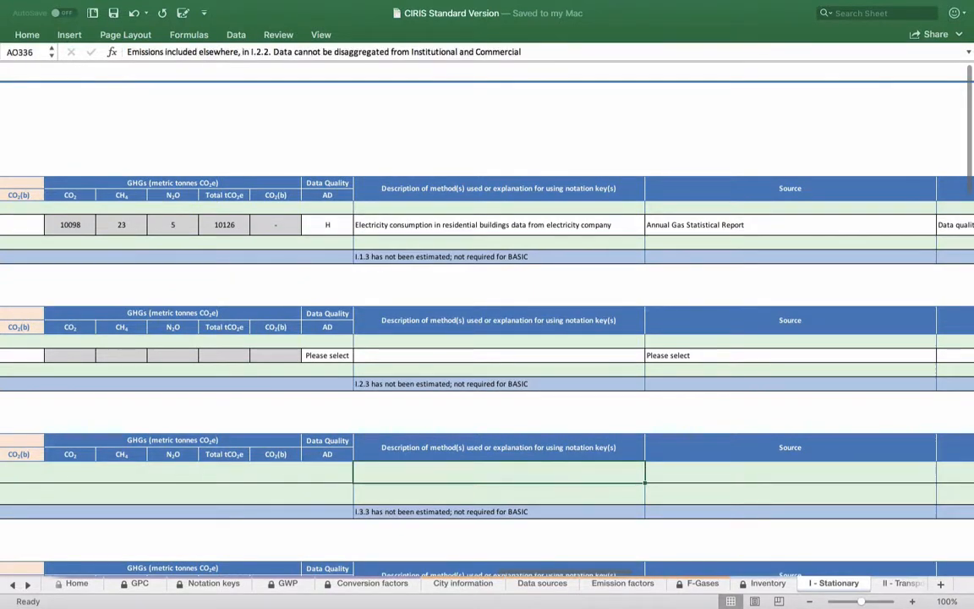
pyautogui.click(499, 494)
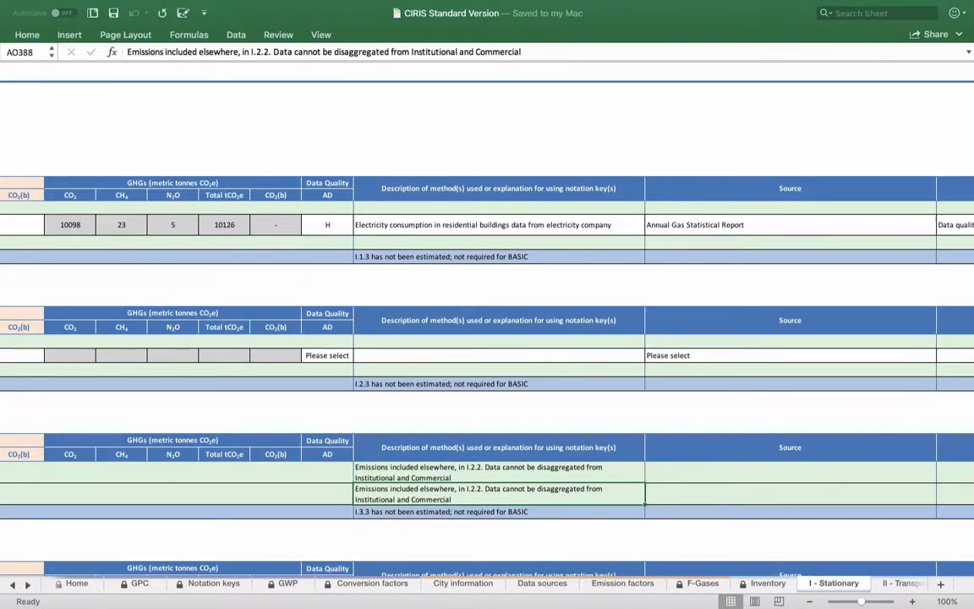
pyautogui.hscroll(-15, 487, 339)
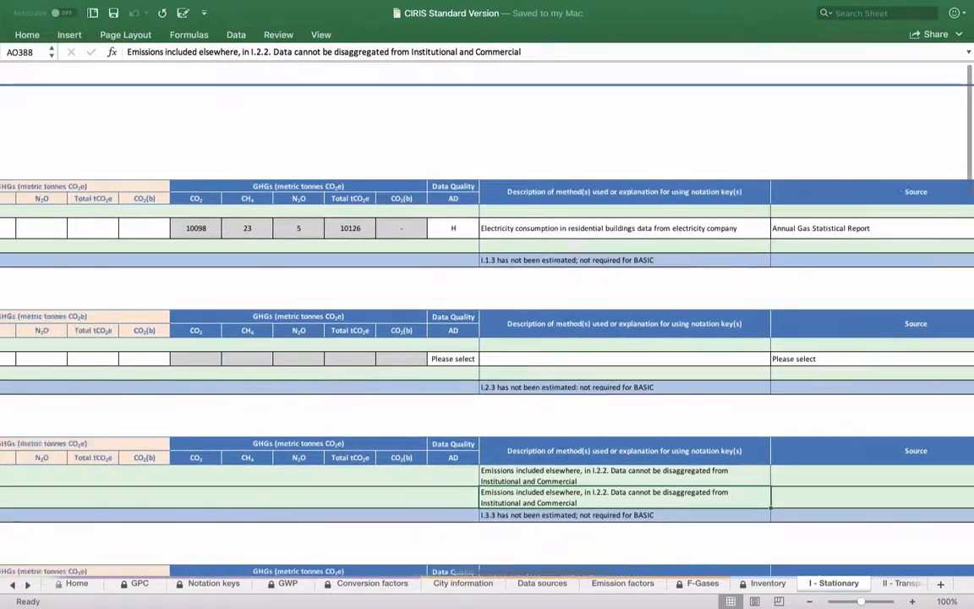
# Step: Clear the preassigned NO notation keys of I.6.1 and I.6.2 under Non-Specified Sources by setting both to blank
pyautogui.hscroll(-5, 487, 339)
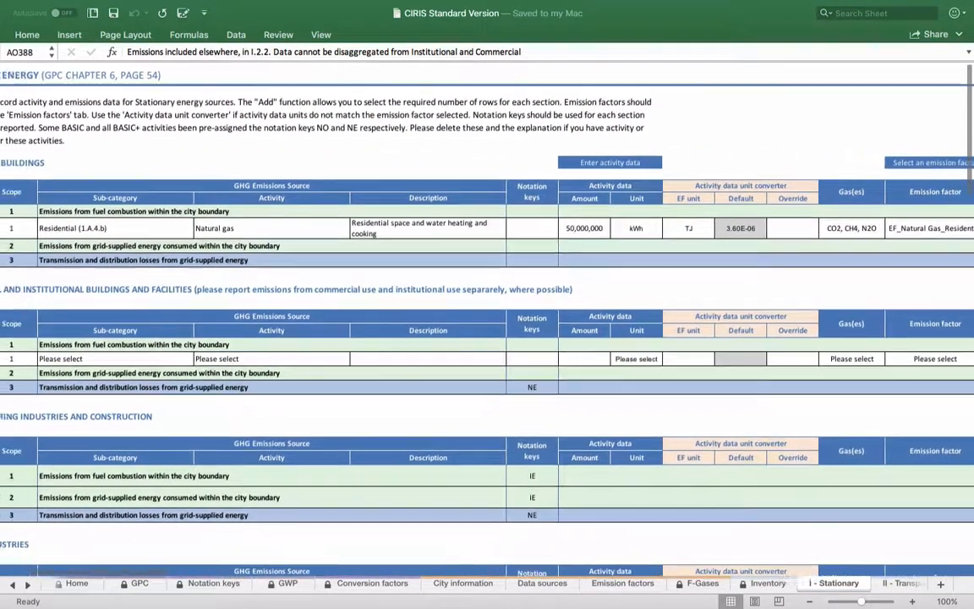
pyautogui.scroll(-4, 487, 338)
pyautogui.scroll(-10, 487, 338)
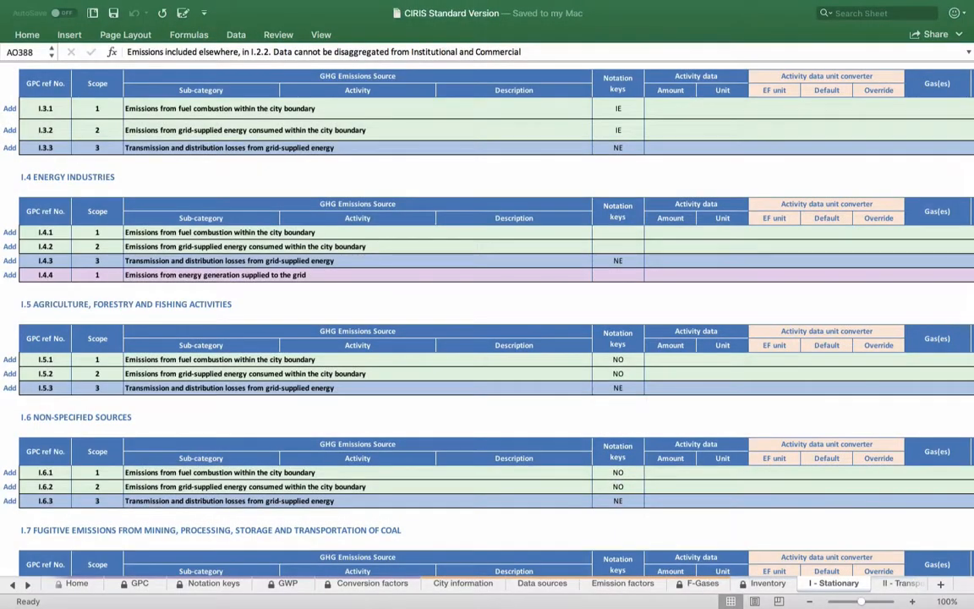
pyautogui.click(618, 472)
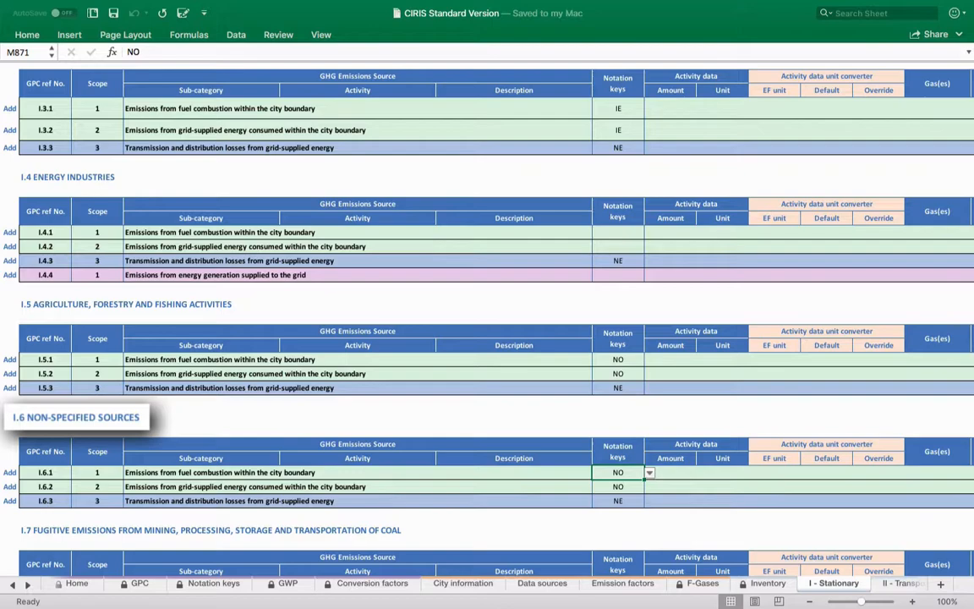
pyautogui.click(618, 487)
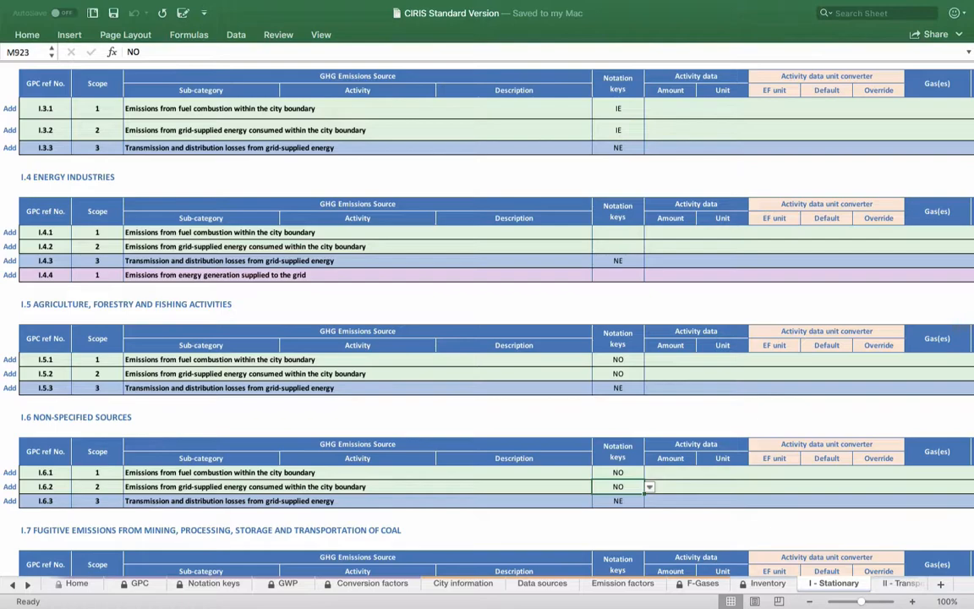
pyautogui.click(649, 487)
pyautogui.click(578, 501)
pyautogui.click(618, 473)
pyautogui.click(650, 473)
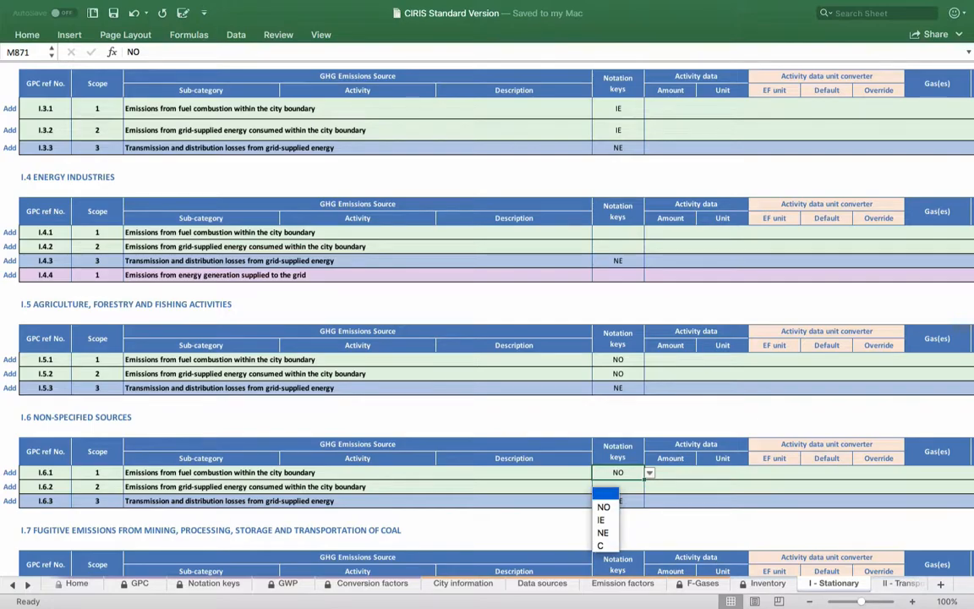
pyautogui.click(609, 488)
# Step: Open the GPC reference sheet and examine the reporting framework's scope definitions and its table of sectors and sub-sectors by scope
pyautogui.scroll(15, 487, 321)
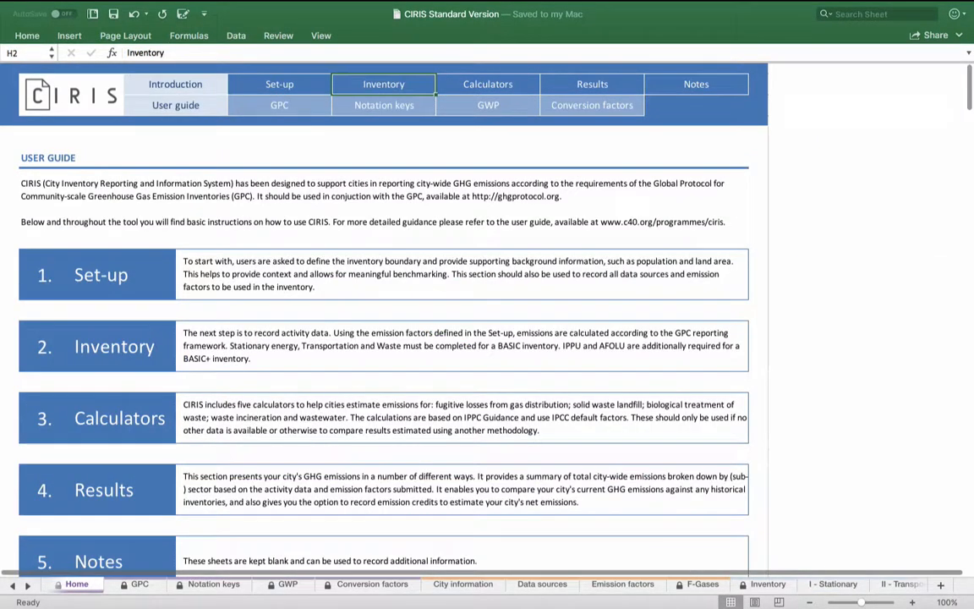
pyautogui.click(279, 105)
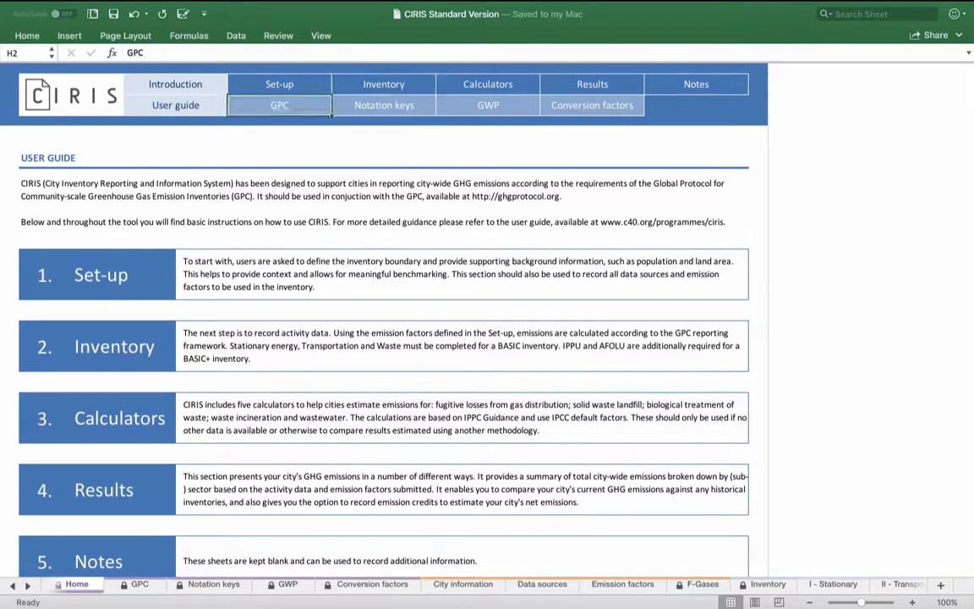
pyautogui.scroll(-1, 384, 320)
pyautogui.scroll(-10, 384, 320)
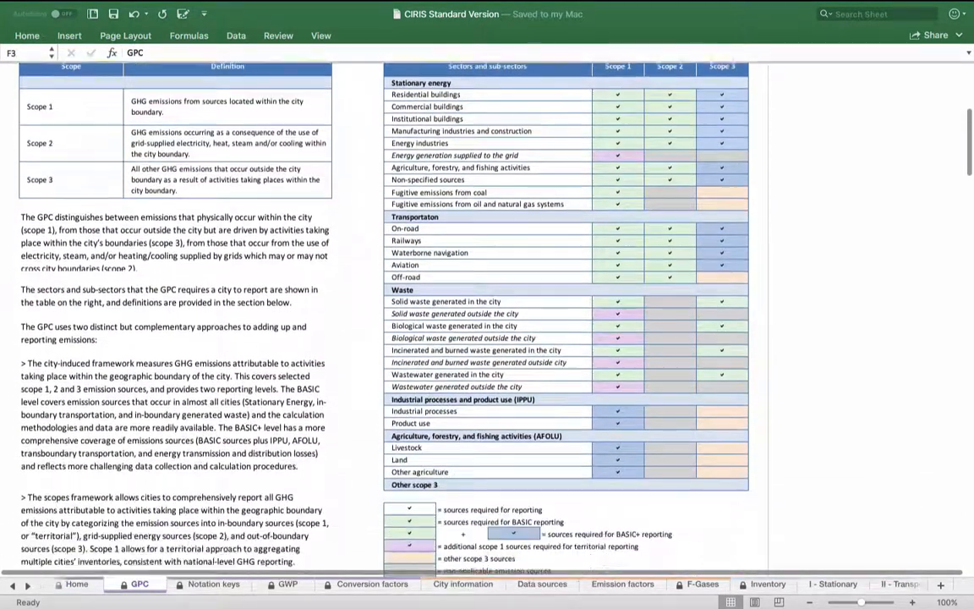
pyautogui.scroll(9, 384, 320)
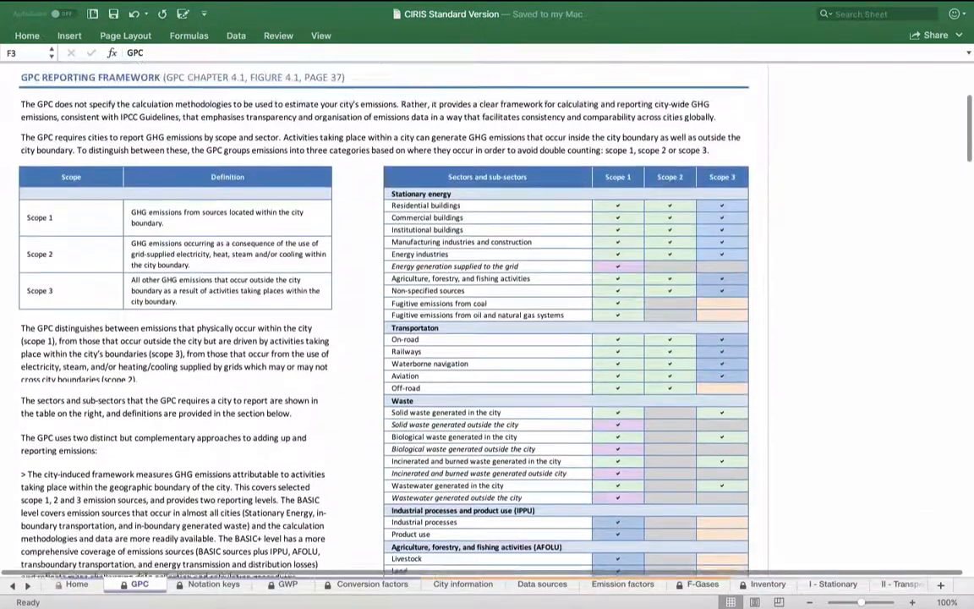
pyautogui.scroll(2, 384, 320)
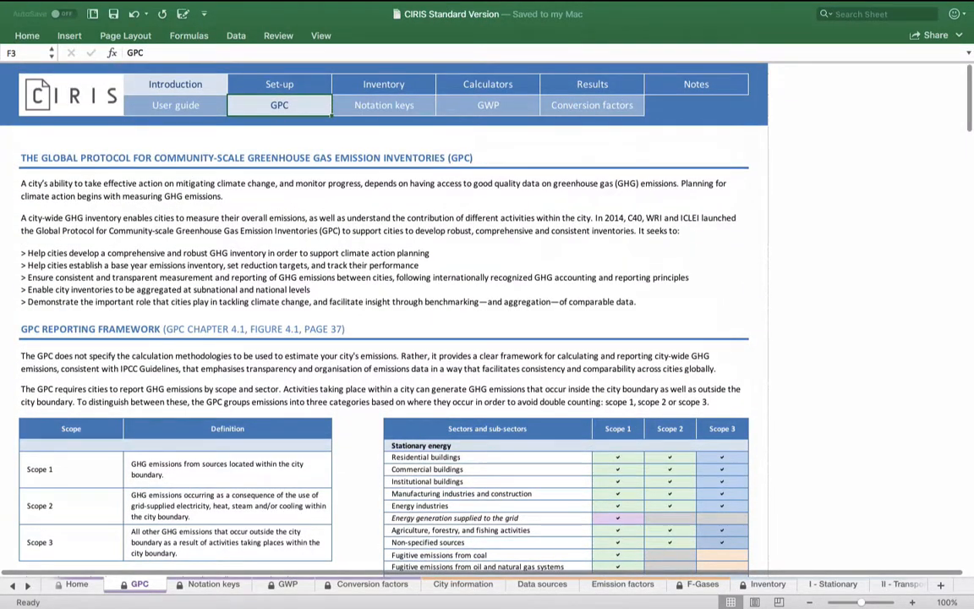